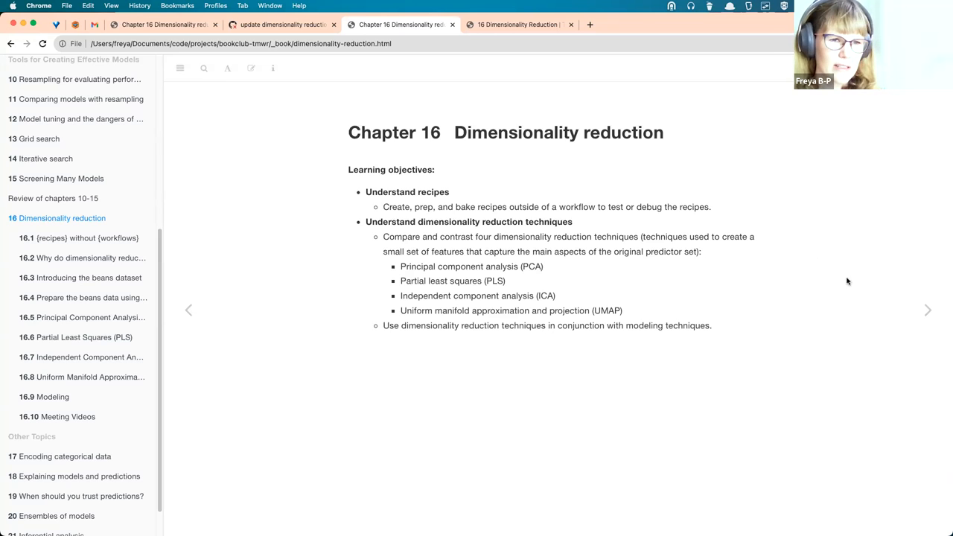
Step: Advance with the next-page arrow to section 16.2, Why do dimensionality reduction?
{"action": "left_click", "coordinate": [925, 312]}
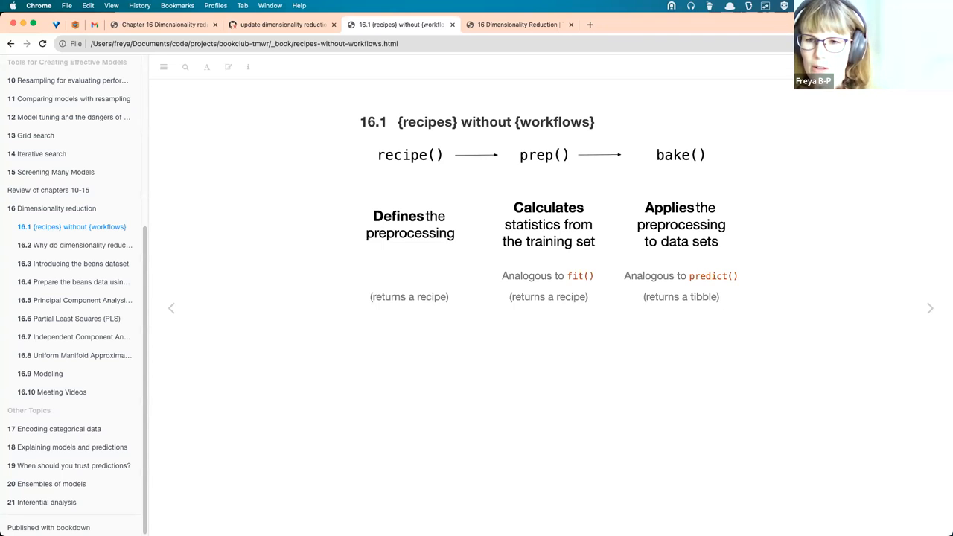
Step: Advance with the next-page arrow to section 16.3, Introducing the beans dataset
{"action": "left_click", "coordinate": [929, 311]}
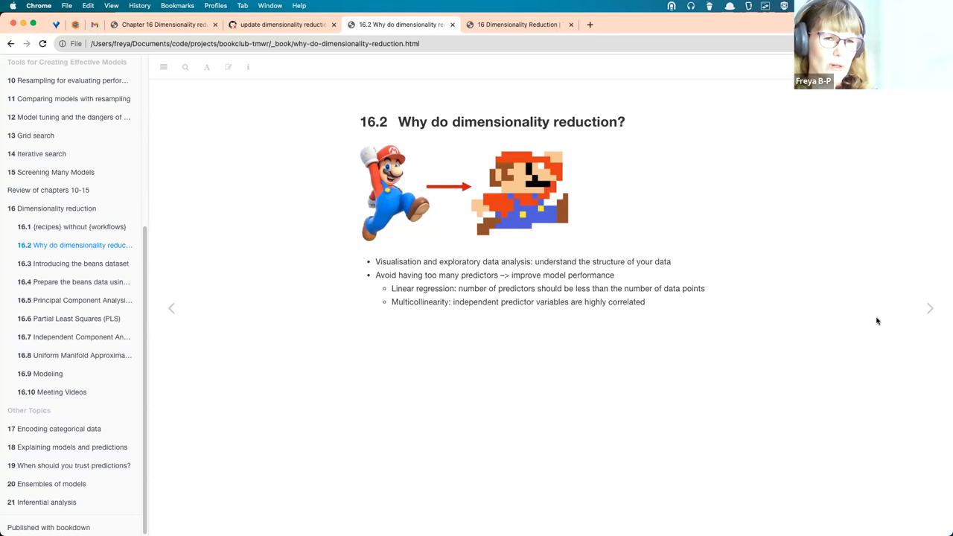
{"action": "left_click", "coordinate": [928, 309]}
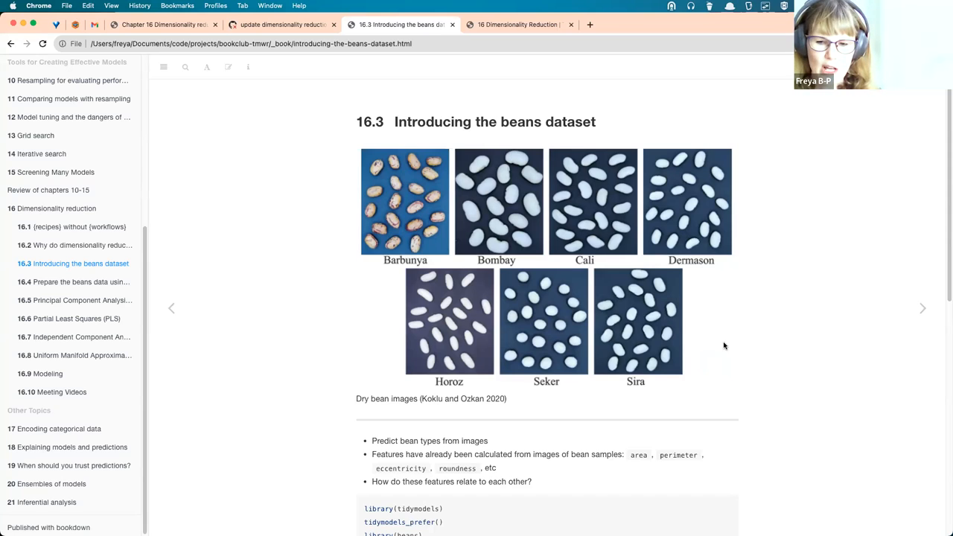
{"action": "scroll", "coordinate": [723, 345], "scroll_direction": "down", "scroll_amount": 3}
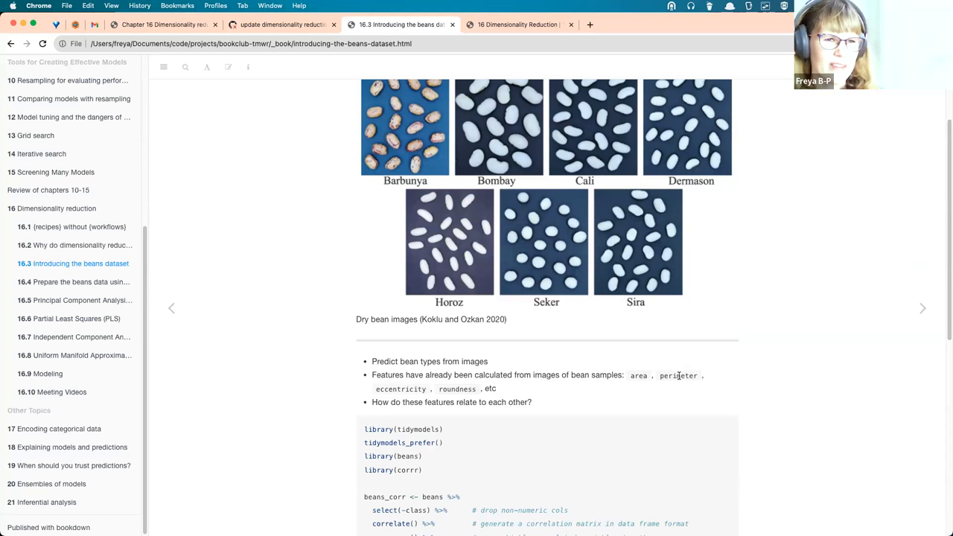
{"action": "scroll", "coordinate": [679, 377], "scroll_direction": "up", "scroll_amount": 2}
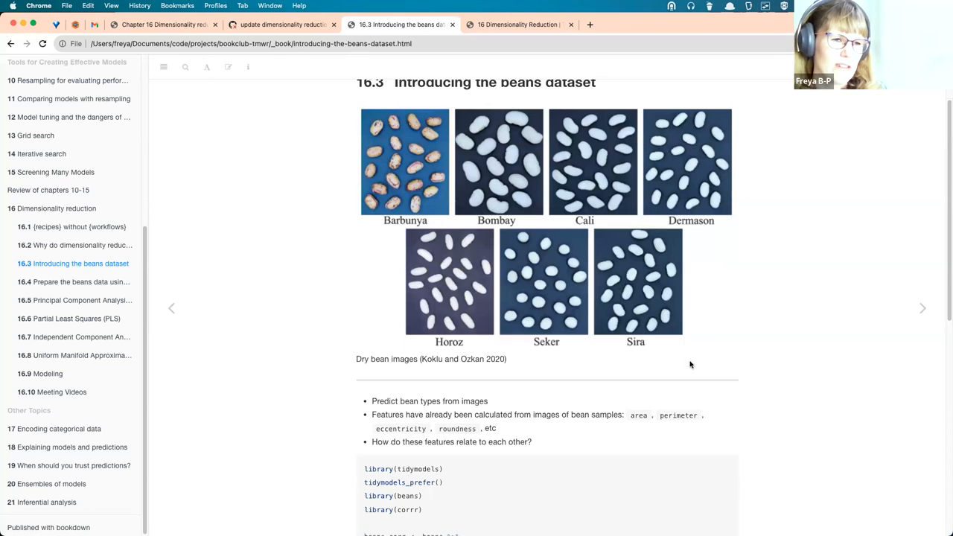
{"action": "scroll", "coordinate": [680, 289], "scroll_direction": "down", "scroll_amount": 3}
{"action": "scroll", "coordinate": [679, 289], "scroll_direction": "down", "scroll_amount": 5}
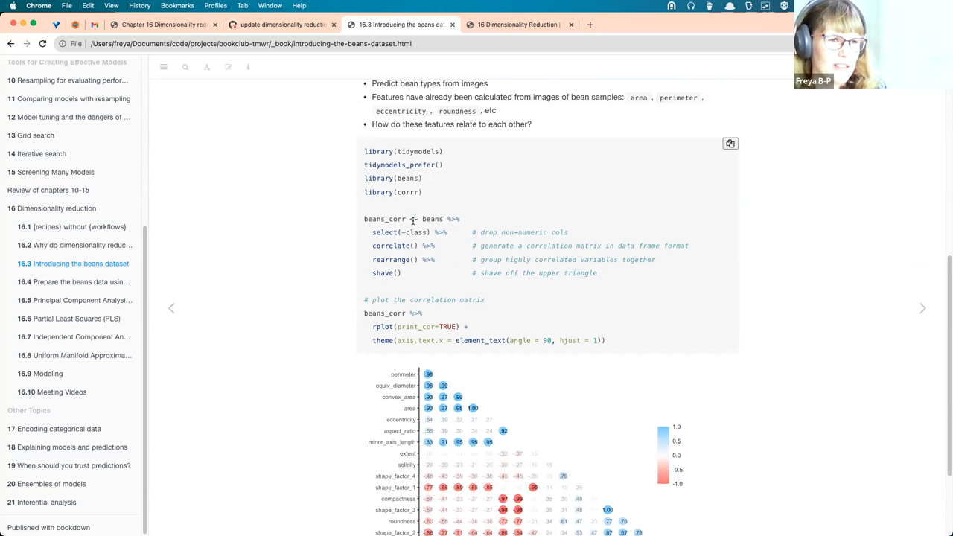
{"action": "scroll", "coordinate": [419, 271], "scroll_direction": "down", "scroll_amount": 2}
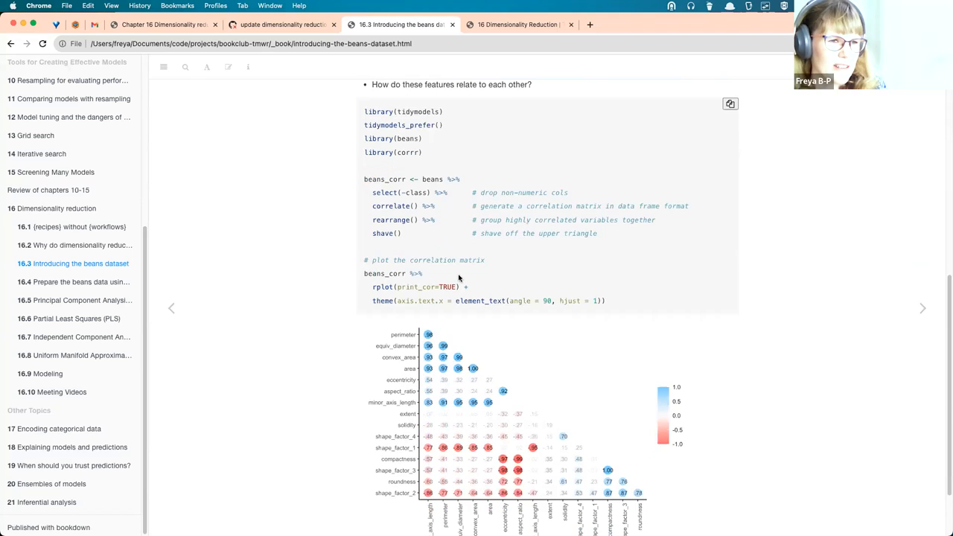
{"action": "scroll", "coordinate": [419, 271], "scroll_direction": "down", "scroll_amount": 2}
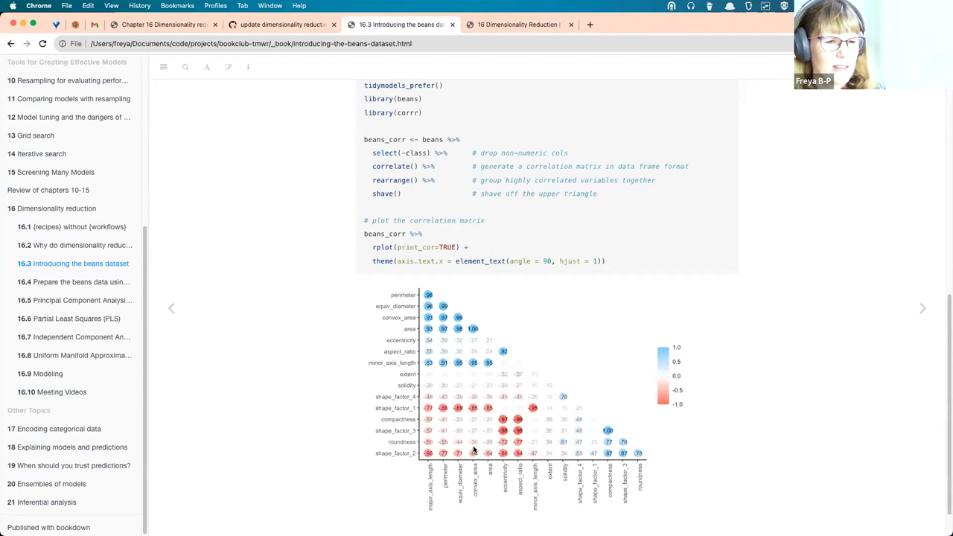
{"action": "scroll", "coordinate": [476, 447], "scroll_direction": "down", "scroll_amount": 1}
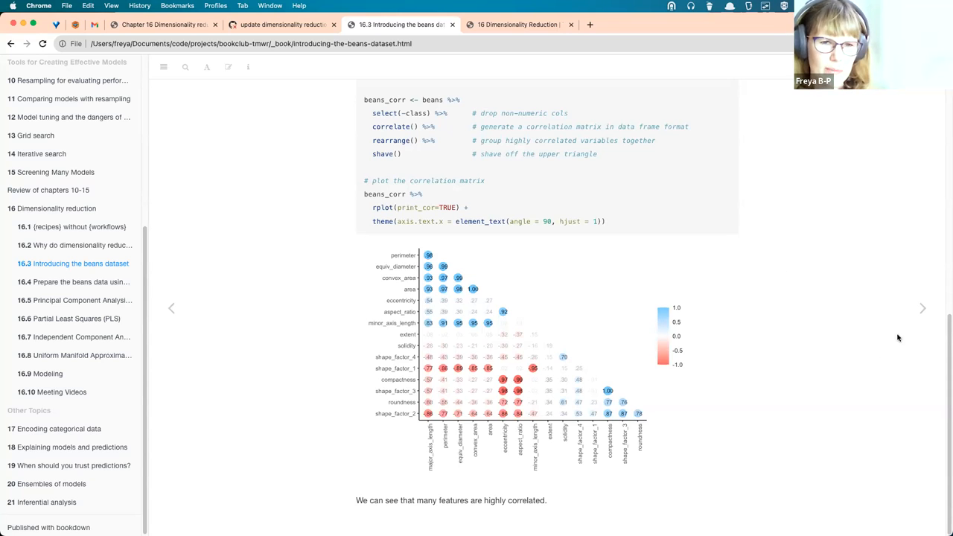
Step: Advance to section 16.4 on preparing the beans data and highlight 'class' in the recipe formula
{"action": "left_click", "coordinate": [922, 308]}
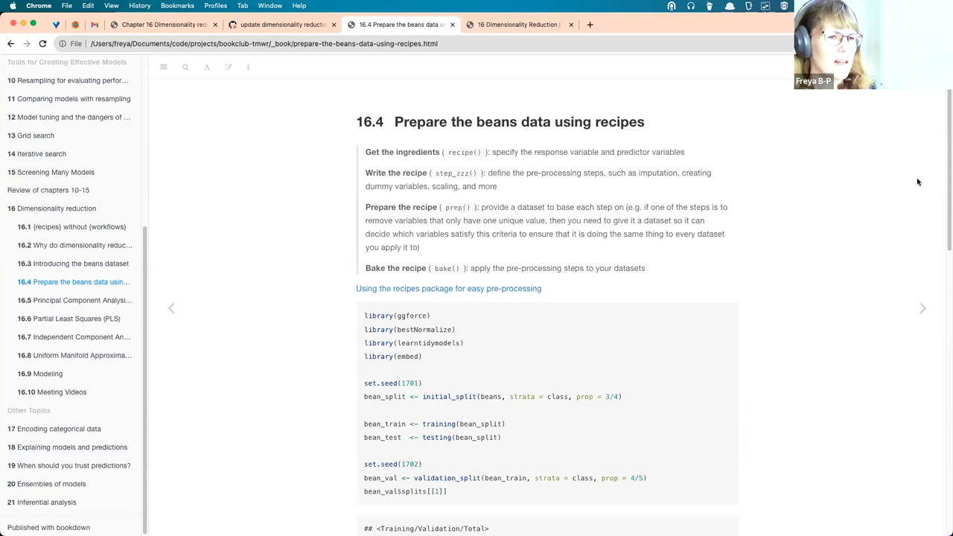
{"action": "scroll", "coordinate": [655, 279], "scroll_direction": "down", "scroll_amount": 2}
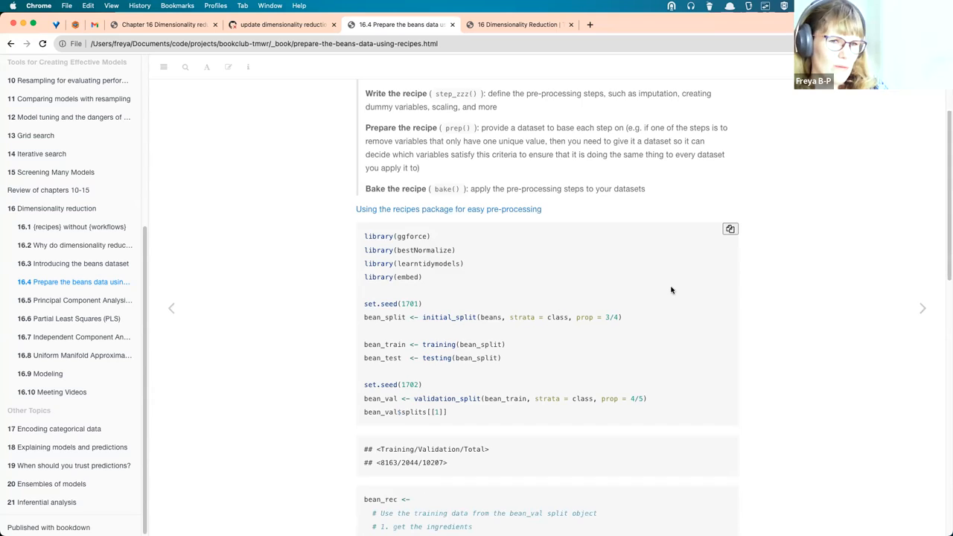
{"action": "scroll", "coordinate": [656, 279], "scroll_direction": "down", "scroll_amount": 2}
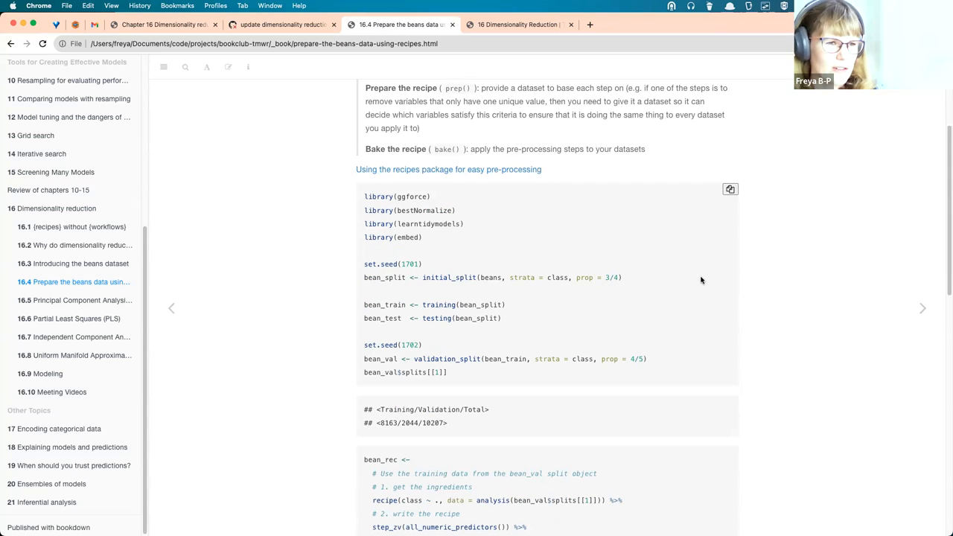
{"action": "scroll", "coordinate": [700, 280], "scroll_direction": "down", "scroll_amount": 3}
{"action": "scroll", "coordinate": [774, 298], "scroll_direction": "down", "scroll_amount": 3}
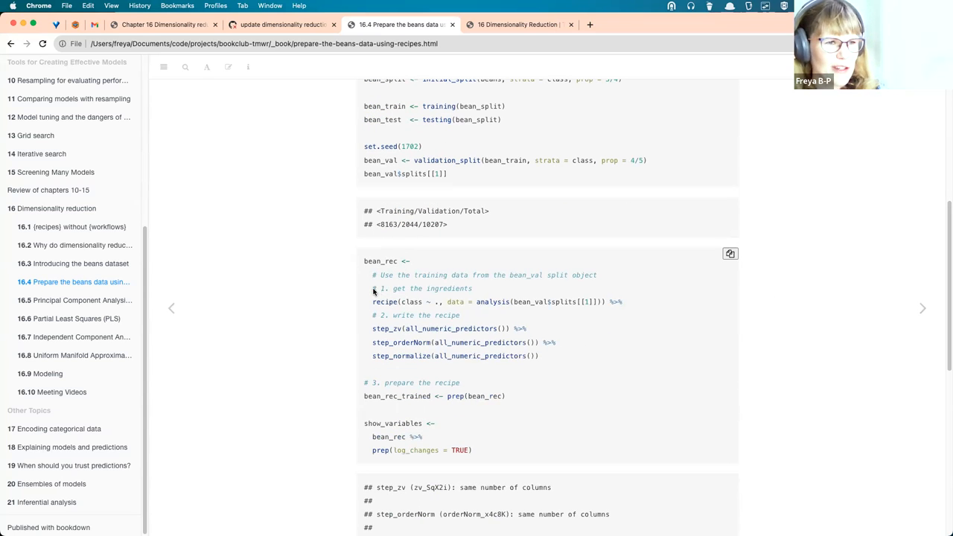
{"action": "left_click_drag", "start_coordinate": [374, 291], "coordinate": [472, 290]}
{"action": "left_click", "coordinate": [494, 290]}
{"action": "scroll", "coordinate": [494, 290], "scroll_direction": "down", "scroll_amount": 1}
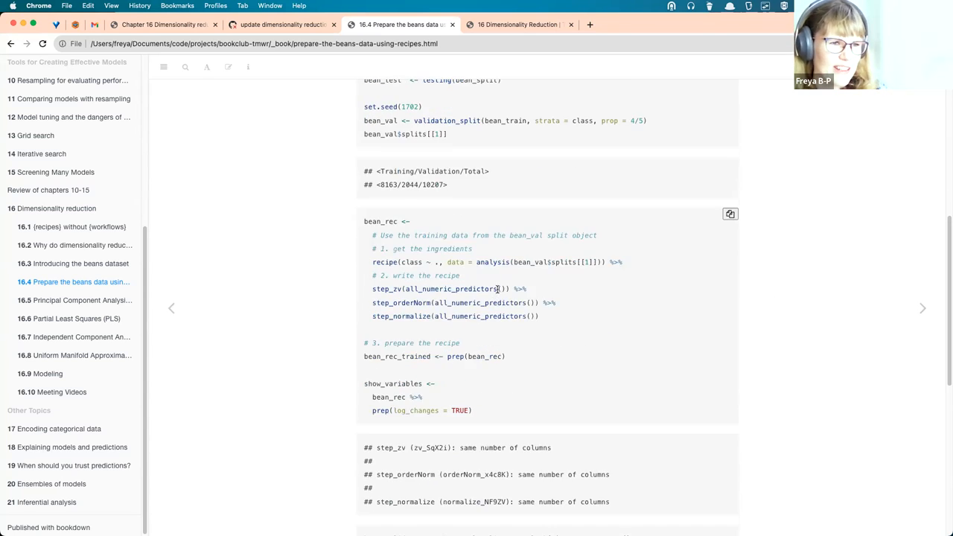
{"action": "double_click", "coordinate": [413, 262]}
{"action": "left_click", "coordinate": [419, 265]}
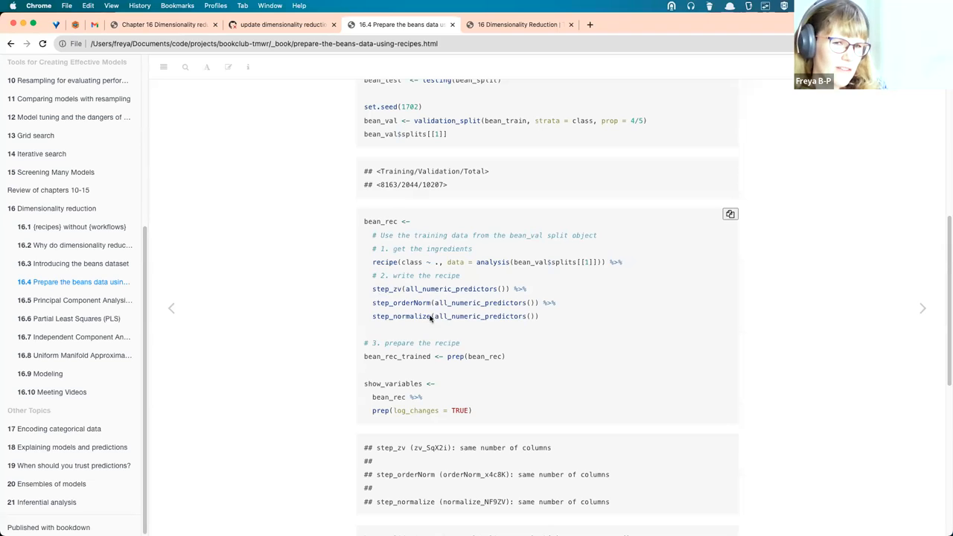
{"action": "scroll", "coordinate": [430, 319], "scroll_direction": "down", "scroll_amount": 5}
{"action": "scroll", "coordinate": [430, 319], "scroll_direction": "down", "scroll_amount": 3}
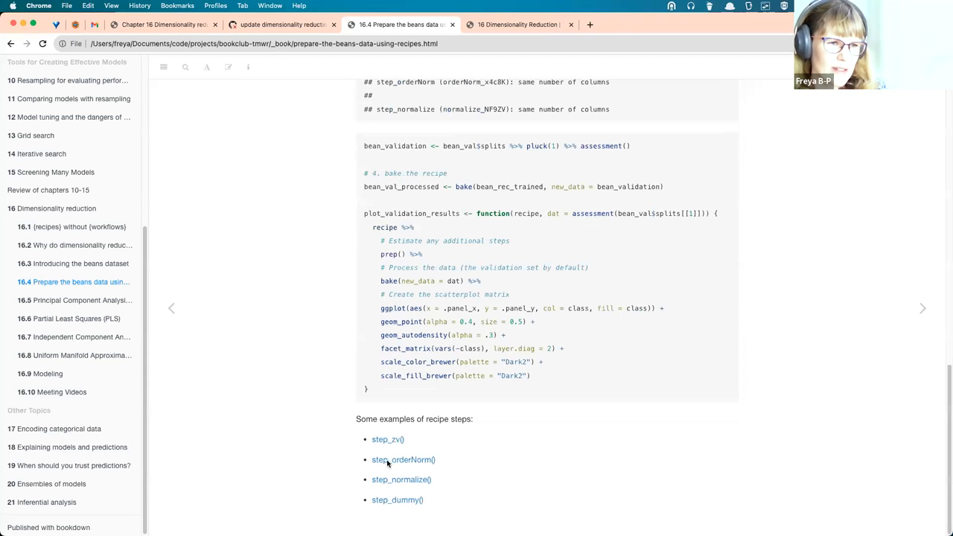
Step: Open the step_zv() Zero Variance Filter reference in a new tab, view it, and return to 16.4
{"action": "left_click", "coordinate": [387, 439], "text": "super"}
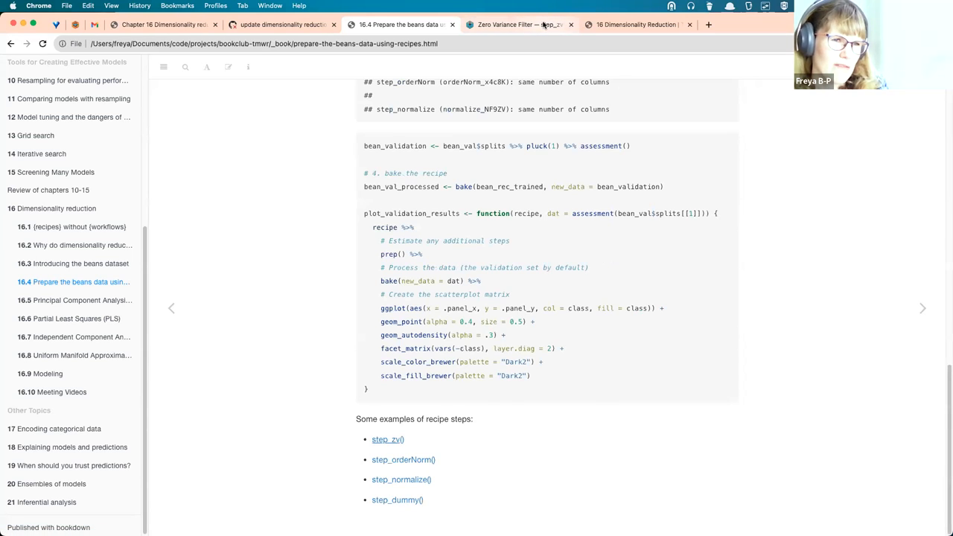
{"action": "left_click", "coordinate": [546, 25]}
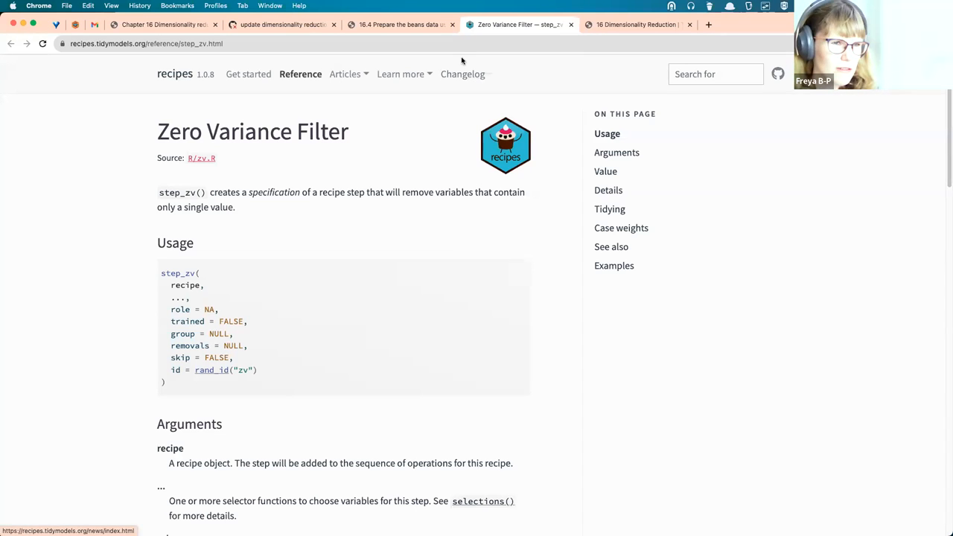
{"action": "left_click", "coordinate": [416, 25]}
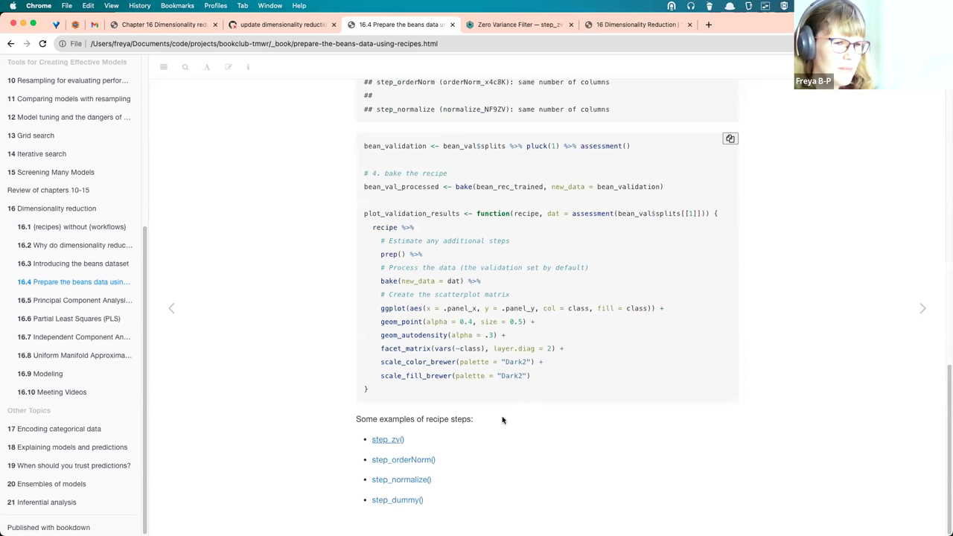
{"action": "scroll", "coordinate": [514, 203], "scroll_direction": "up", "scroll_amount": 4}
{"action": "scroll", "coordinate": [514, 202], "scroll_direction": "down", "scroll_amount": 4}
Step: Open the step_orderNorm and step_normalize references in new tabs, review both, and return to 16.4
{"action": "middle_click", "coordinate": [403, 459]}
{"action": "middle_click", "coordinate": [402, 479]}
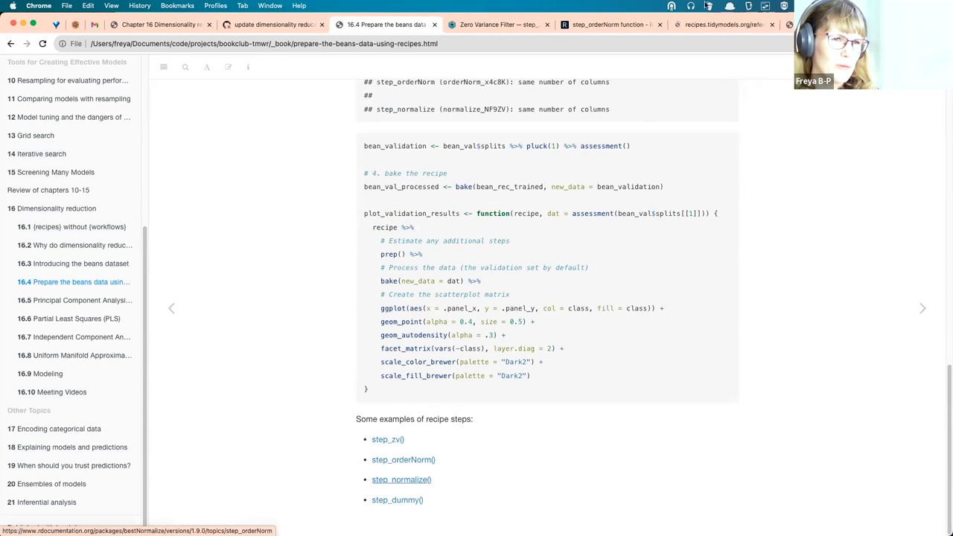
{"action": "left_click", "coordinate": [588, 24]}
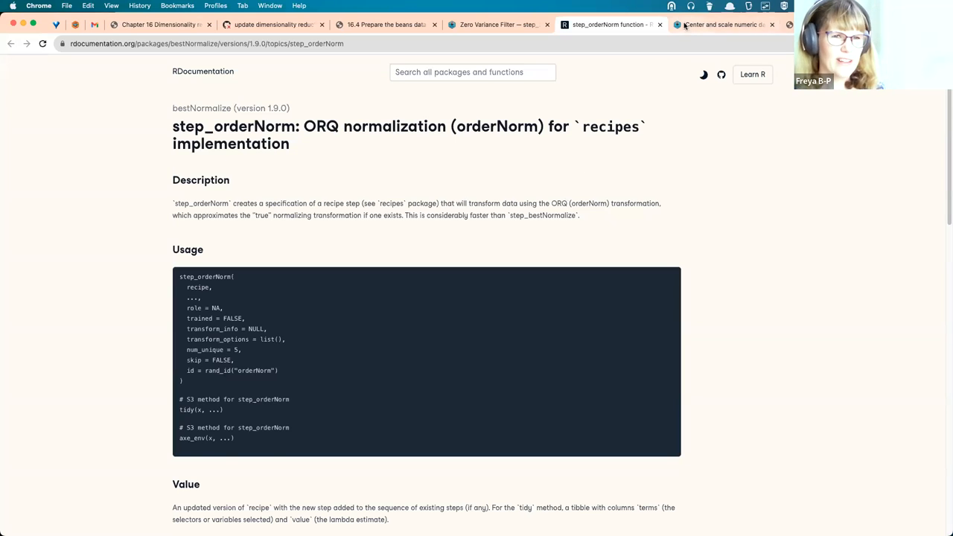
{"action": "key", "text": "ctrl+Tab"}
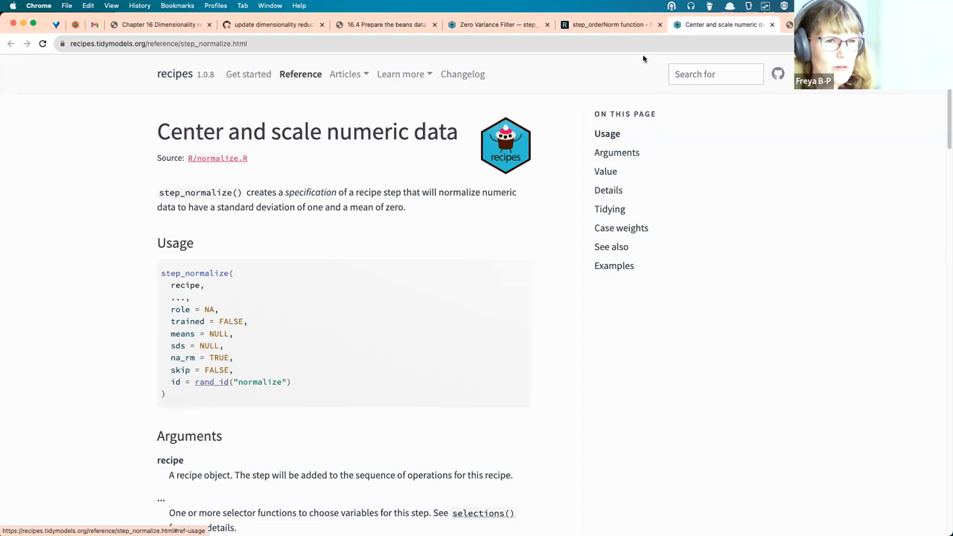
{"action": "left_click", "coordinate": [612, 25]}
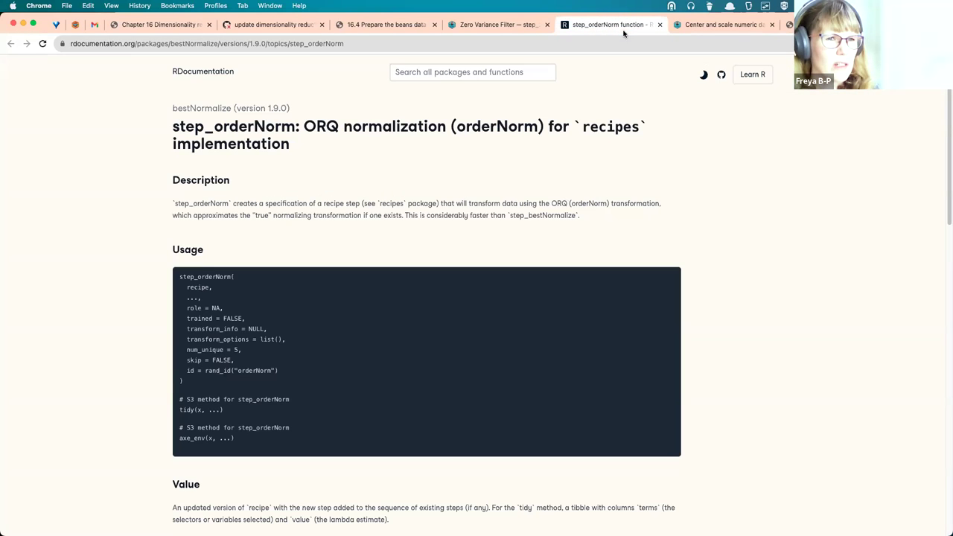
{"action": "left_click", "coordinate": [383, 27]}
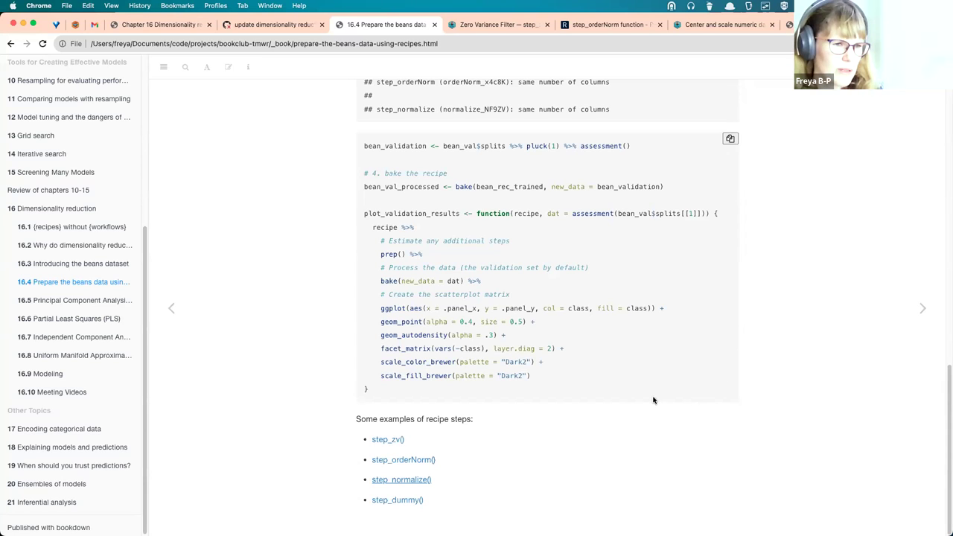
Step: Open the step_dummy reference in a new tab and view it
{"action": "left_click", "coordinate": [418, 504], "text": "super"}
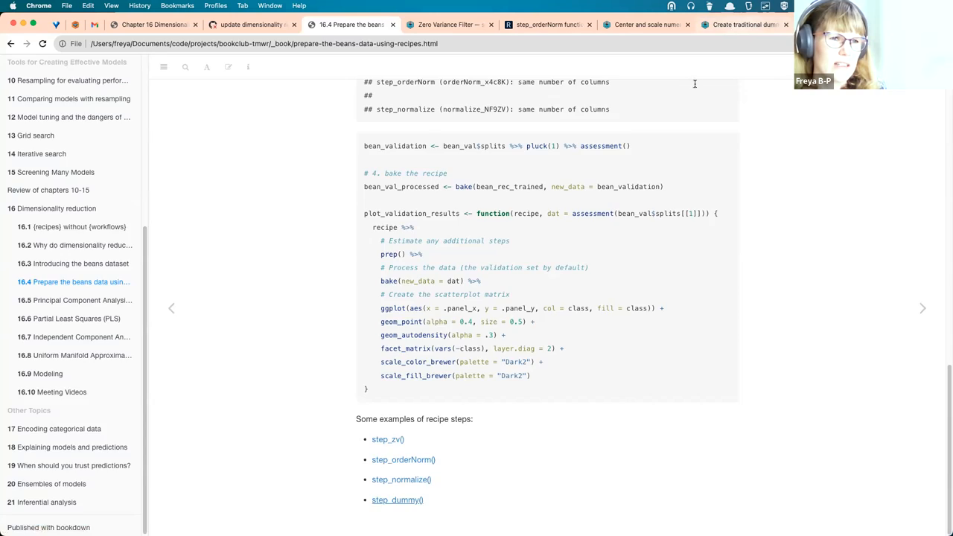
{"action": "left_click", "coordinate": [744, 25]}
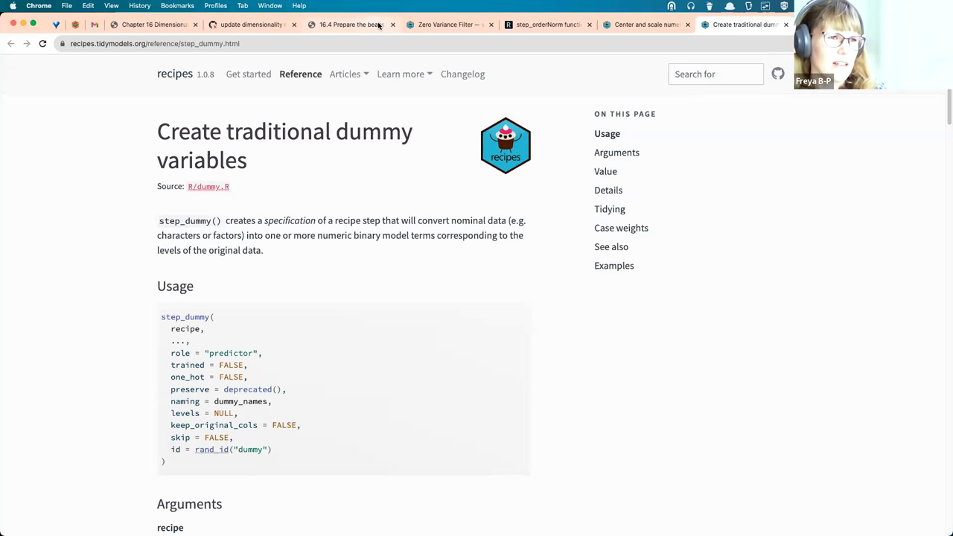
{"action": "left_click", "coordinate": [352, 25]}
{"action": "scroll", "coordinate": [629, 355], "scroll_direction": "up", "scroll_amount": 5}
{"action": "scroll", "coordinate": [629, 355], "scroll_direction": "up", "scroll_amount": 2}
{"action": "scroll", "coordinate": [629, 355], "scroll_direction": "up", "scroll_amount": 5}
{"action": "scroll", "coordinate": [629, 355], "scroll_direction": "up", "scroll_amount": 2}
{"action": "scroll", "coordinate": [521, 186], "scroll_direction": "down", "scroll_amount": 2}
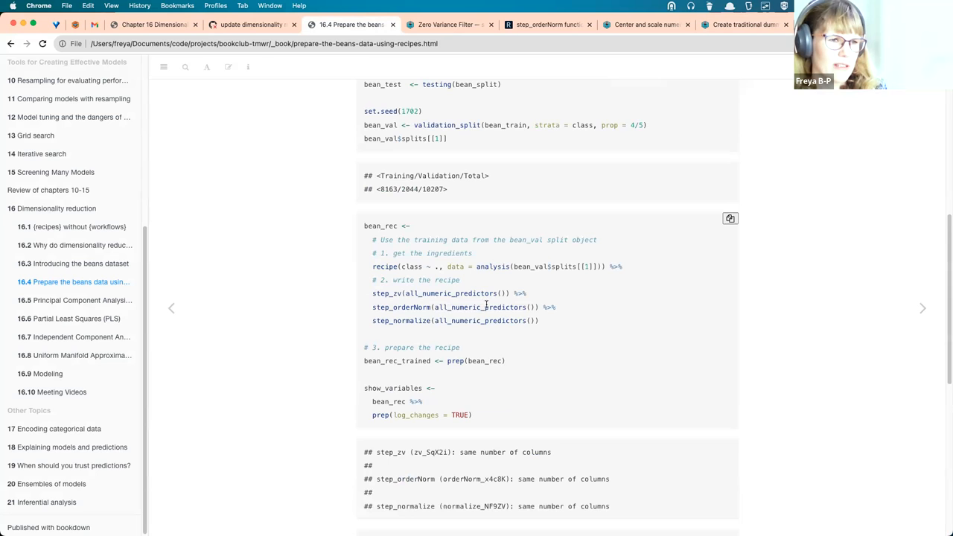
{"action": "scroll", "coordinate": [489, 307], "scroll_direction": "down", "scroll_amount": 1}
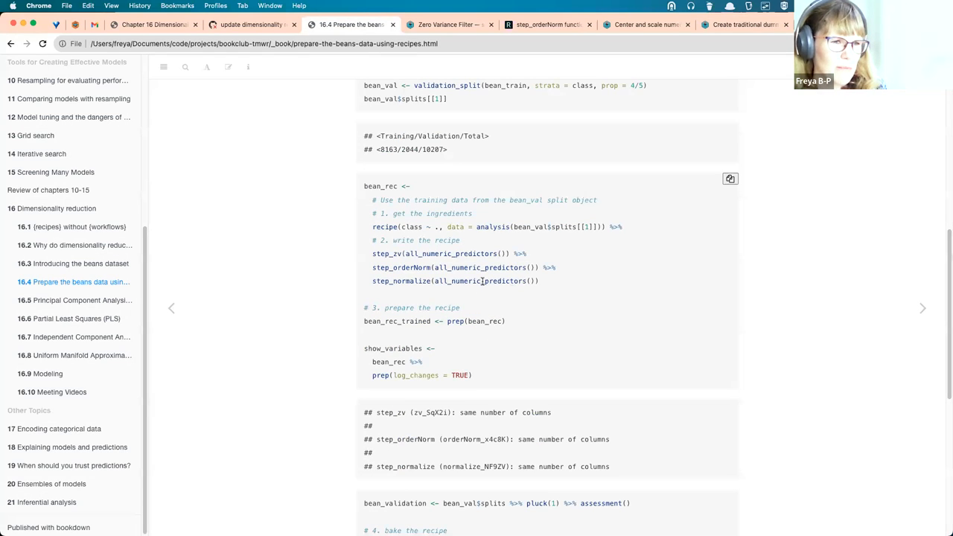
{"action": "scroll", "coordinate": [511, 289], "scroll_direction": "down", "scroll_amount": 1}
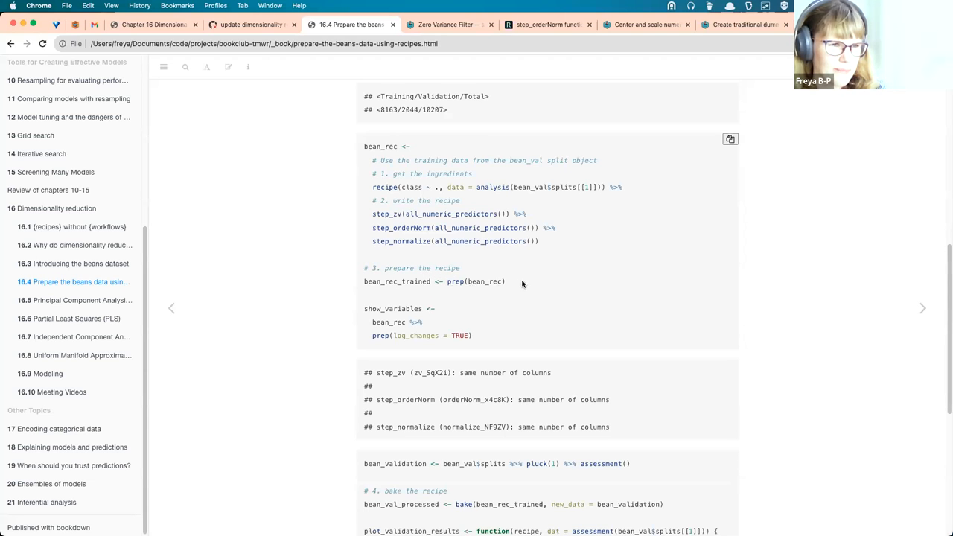
{"action": "scroll", "coordinate": [522, 283], "scroll_direction": "down", "scroll_amount": 2}
{"action": "scroll", "coordinate": [554, 242], "scroll_direction": "down", "scroll_amount": 3}
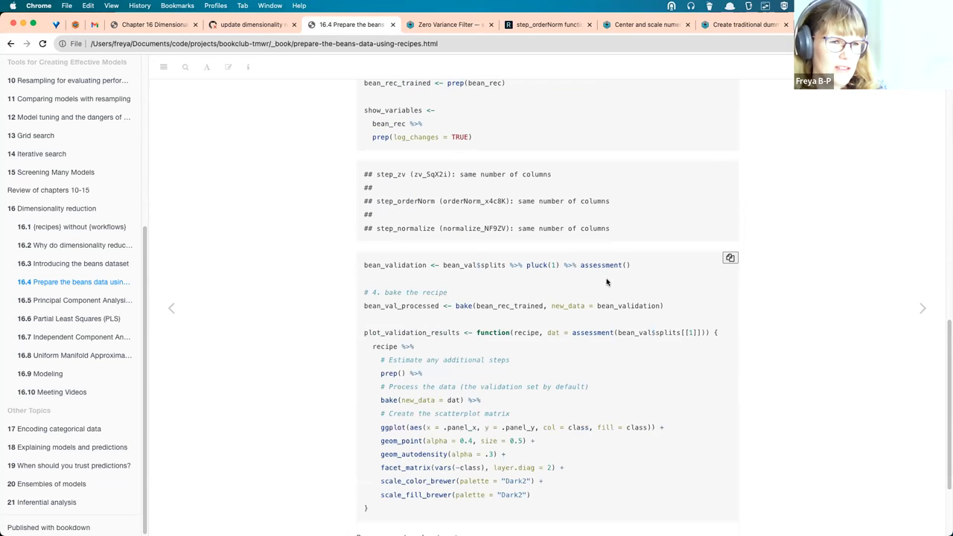
{"action": "scroll", "coordinate": [618, 265], "scroll_direction": "down", "scroll_amount": 1}
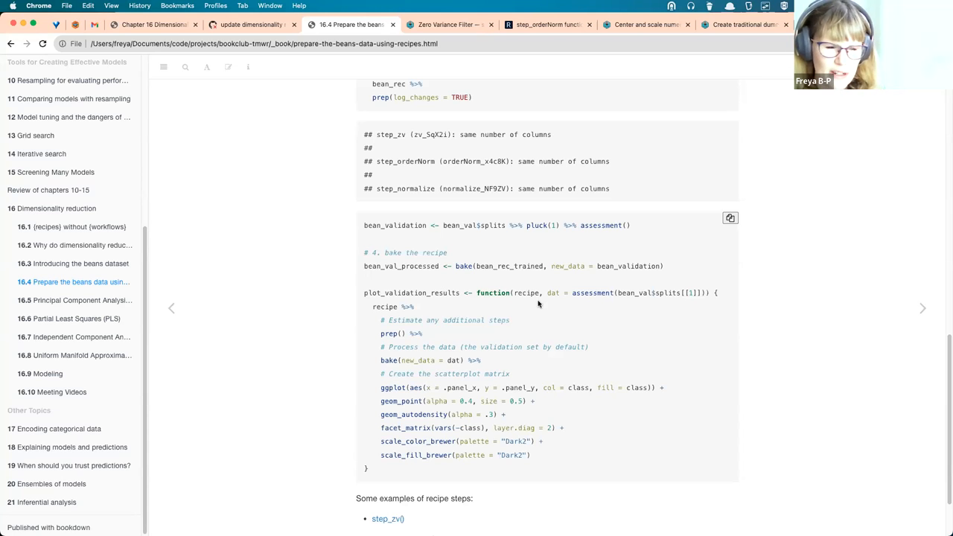
Step: Advance to section 16.5, Principal Component Analysis (PCA)
{"action": "left_click", "coordinate": [920, 311]}
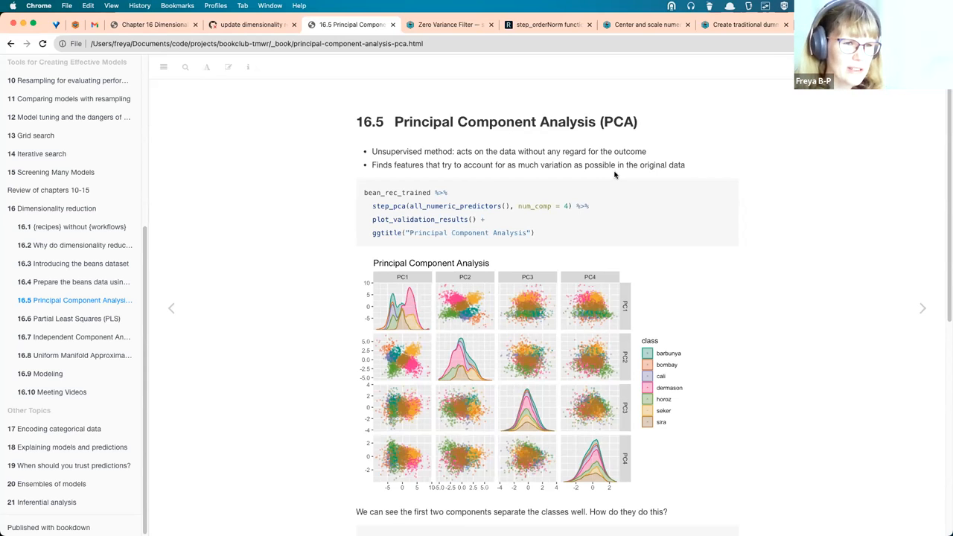
{"action": "mouse_move", "coordinate": [547, 212]}
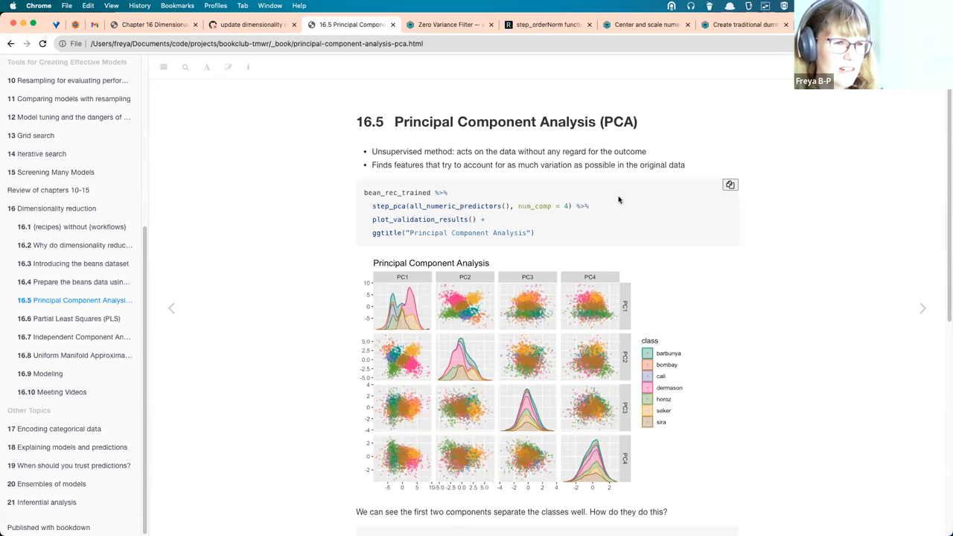
{"action": "scroll", "coordinate": [514, 177], "scroll_direction": "down", "scroll_amount": 1}
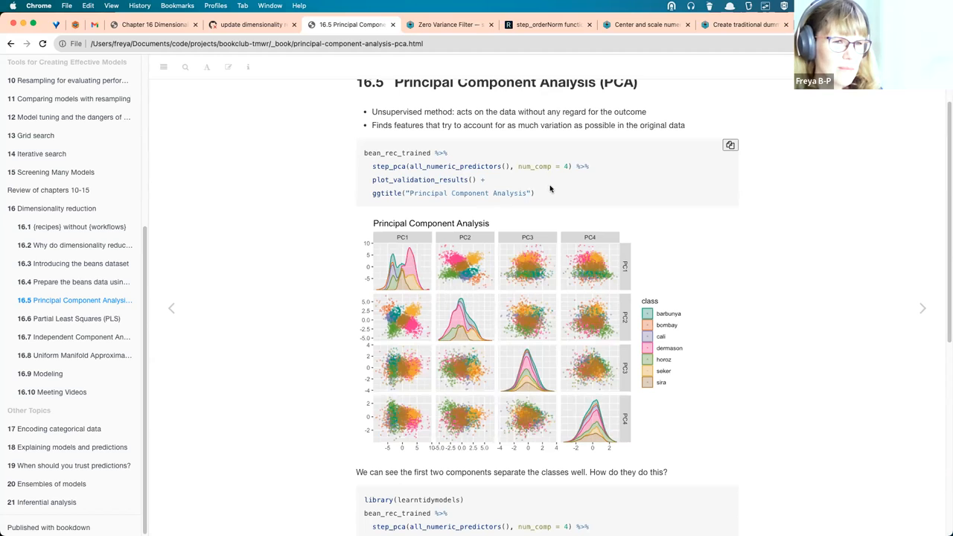
{"action": "left_click_drag", "start_coordinate": [519, 166], "coordinate": [548, 166]}
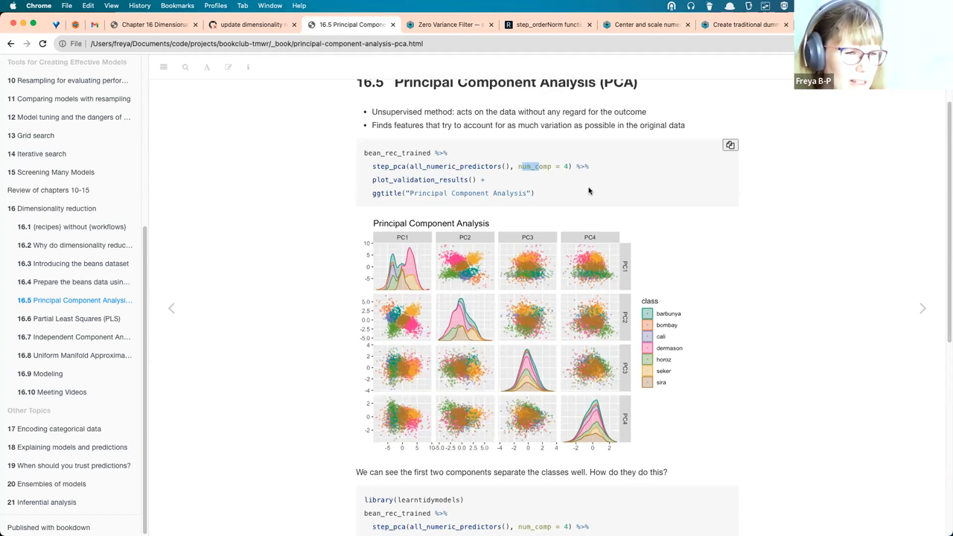
{"action": "left_click", "coordinate": [590, 192]}
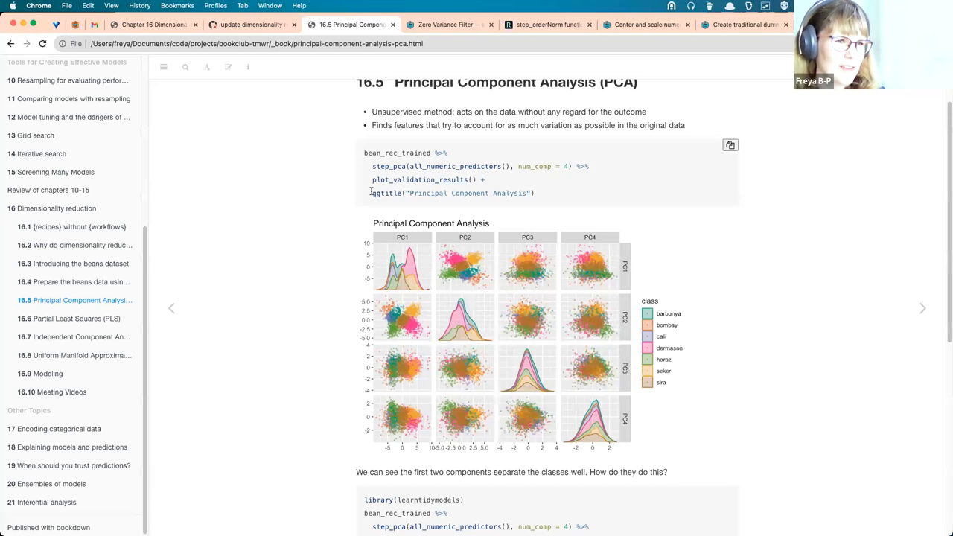
{"action": "scroll", "coordinate": [371, 192], "scroll_direction": "down", "scroll_amount": 1}
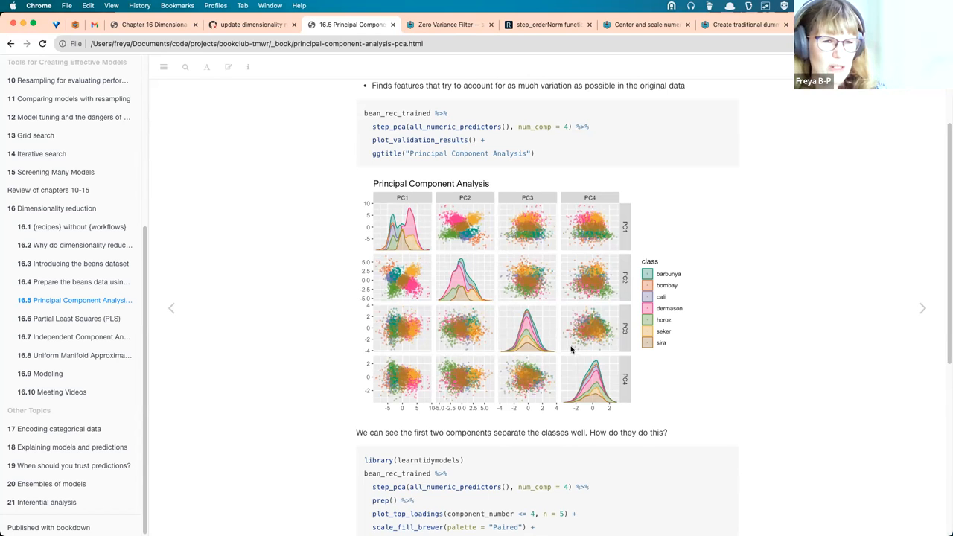
{"action": "scroll", "coordinate": [657, 302], "scroll_direction": "down", "scroll_amount": 3}
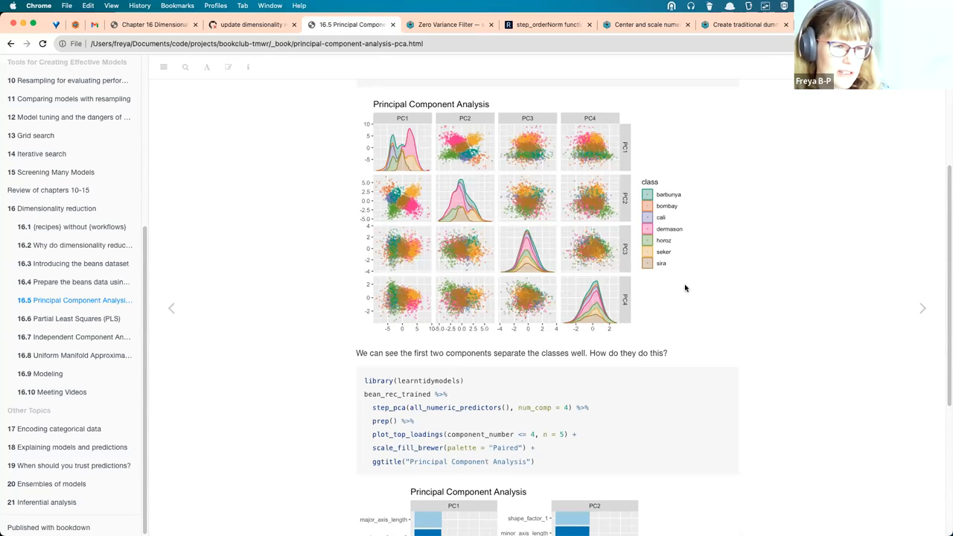
{"action": "scroll", "coordinate": [686, 288], "scroll_direction": "down", "scroll_amount": 3}
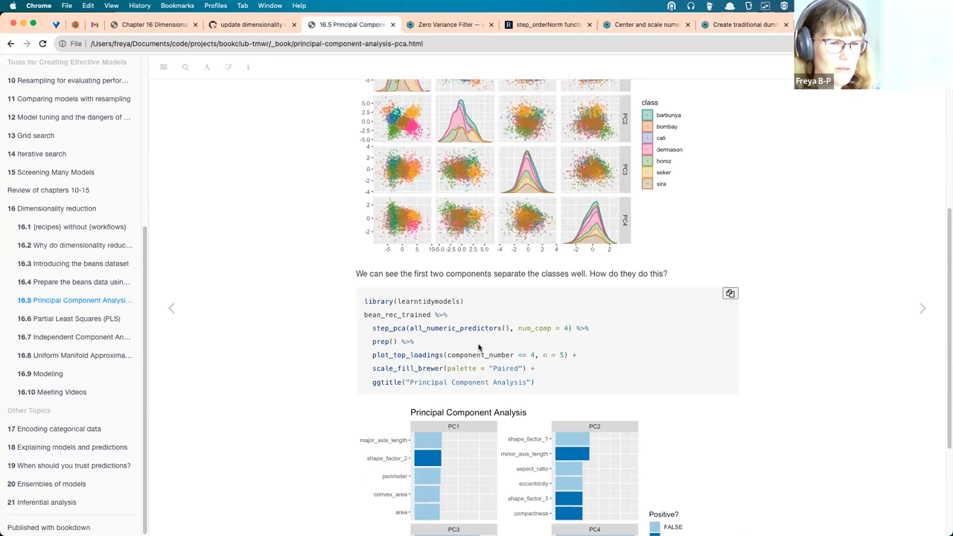
{"action": "scroll", "coordinate": [647, 265], "scroll_direction": "down", "scroll_amount": 3}
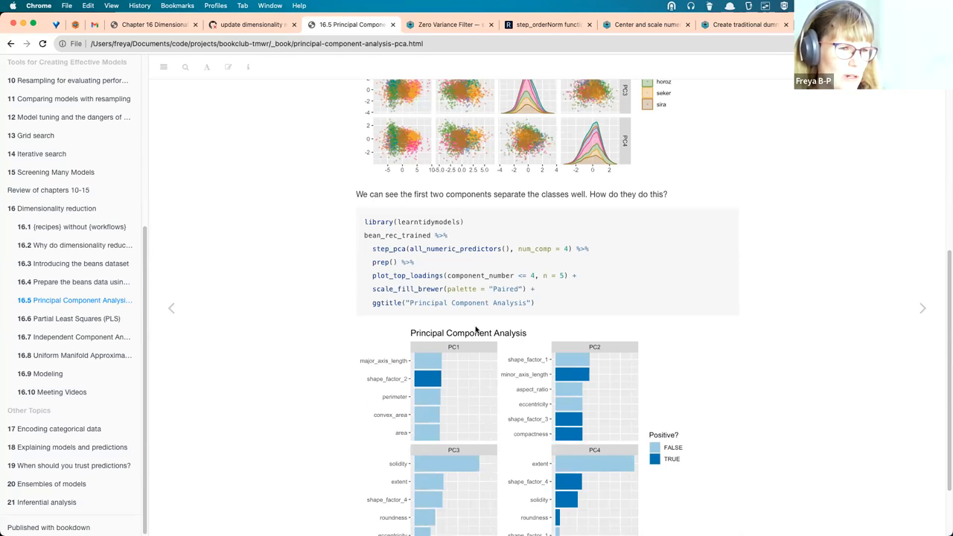
{"action": "scroll", "coordinate": [475, 330], "scroll_direction": "down", "scroll_amount": 2}
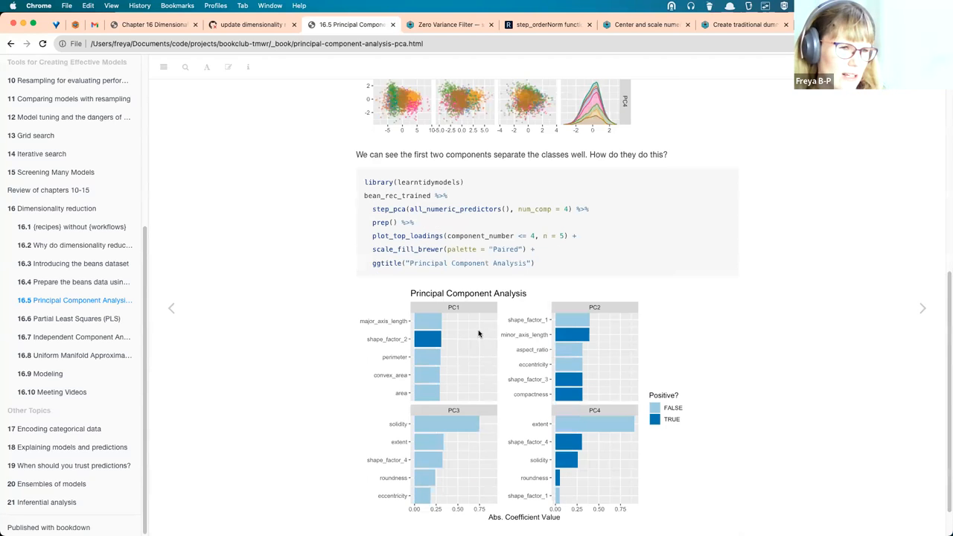
{"action": "scroll", "coordinate": [481, 337], "scroll_direction": "down", "scroll_amount": 2}
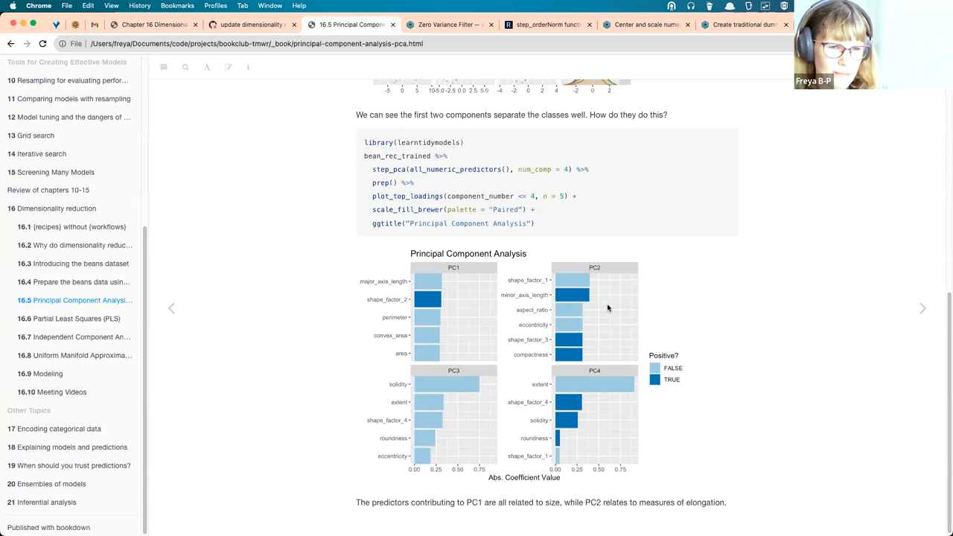
Step: Advance to section 16.6, Partial Least Squares (PLS)
{"action": "left_click", "coordinate": [918, 310]}
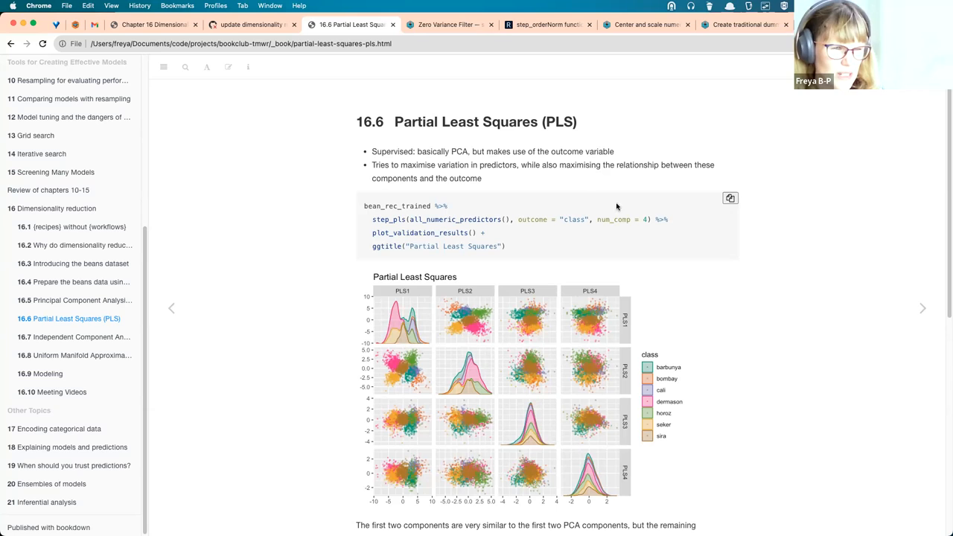
{"action": "mouse_move", "coordinate": [673, 221]}
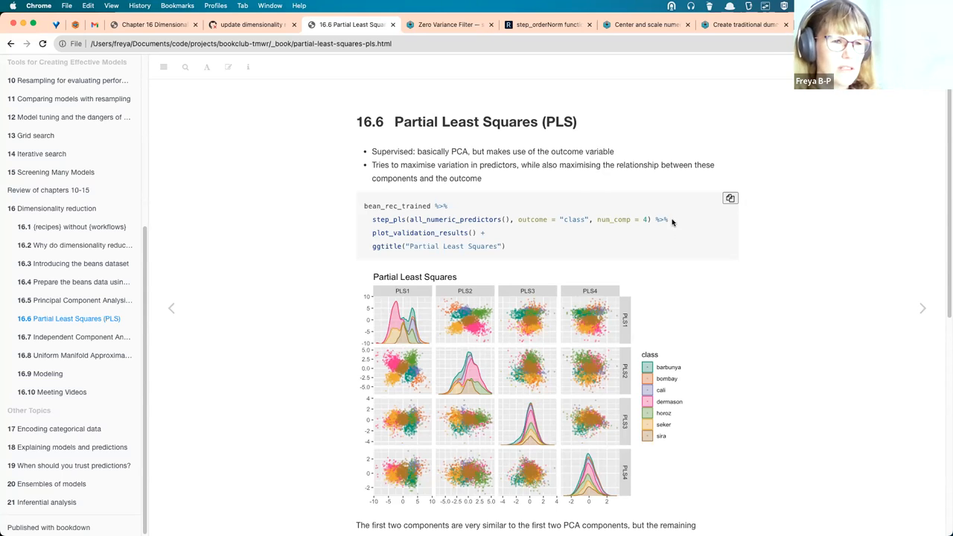
{"action": "scroll", "coordinate": [672, 222], "scroll_direction": "down", "scroll_amount": 2}
{"action": "scroll", "coordinate": [685, 245], "scroll_direction": "down", "scroll_amount": 1}
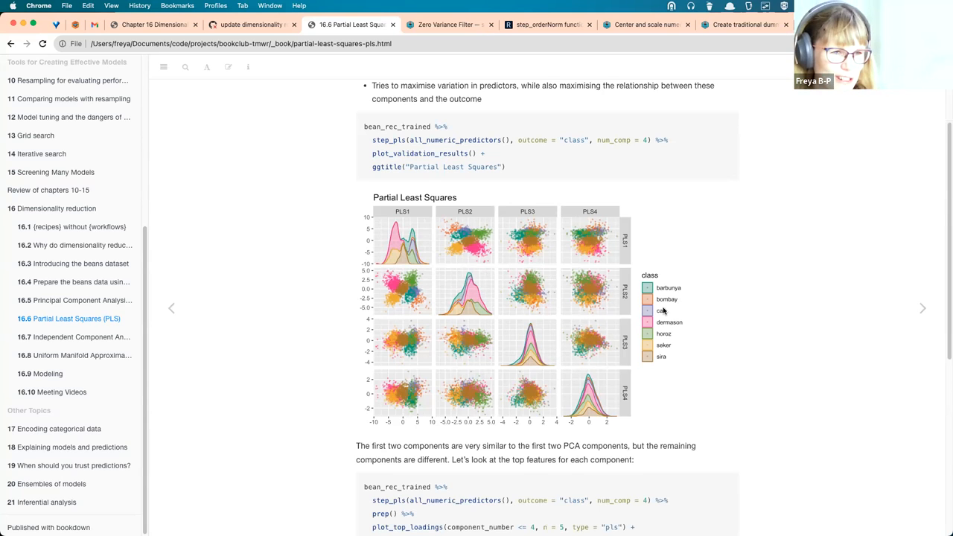
{"action": "scroll", "coordinate": [662, 312], "scroll_direction": "down", "scroll_amount": 4}
{"action": "scroll", "coordinate": [663, 311], "scroll_direction": "down", "scroll_amount": 2}
{"action": "scroll", "coordinate": [662, 312], "scroll_direction": "down", "scroll_amount": 3}
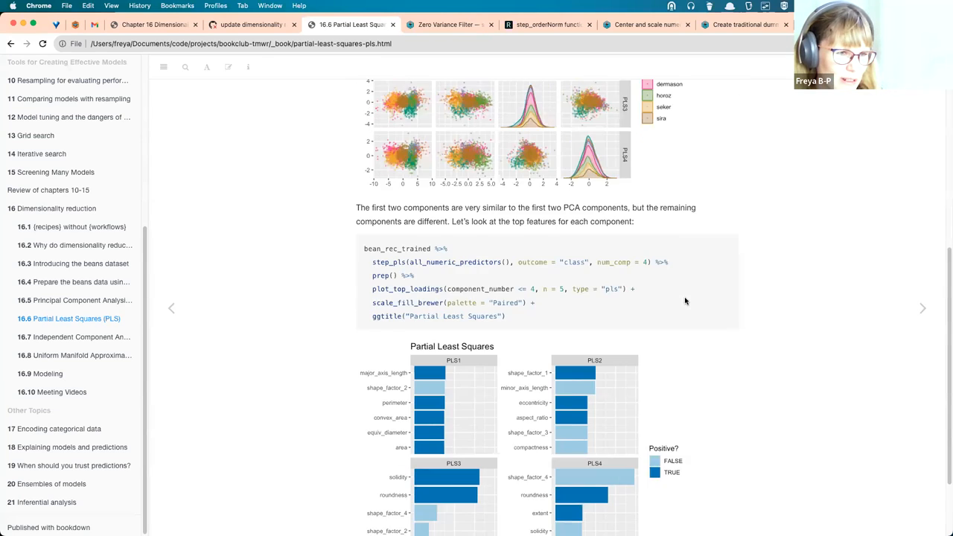
{"action": "scroll", "coordinate": [670, 305], "scroll_direction": "down", "scroll_amount": 2}
{"action": "scroll", "coordinate": [686, 301], "scroll_direction": "down", "scroll_amount": 2}
{"action": "scroll", "coordinate": [686, 301], "scroll_direction": "down", "scroll_amount": 1}
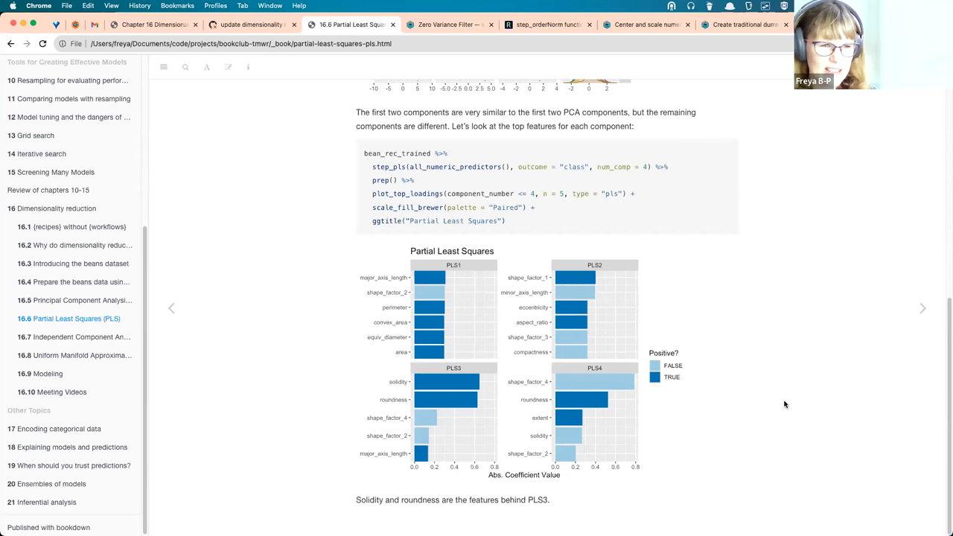
Step: Advance to section 16.7, Independent Component Analysis (ICA)
{"action": "left_click", "coordinate": [920, 309]}
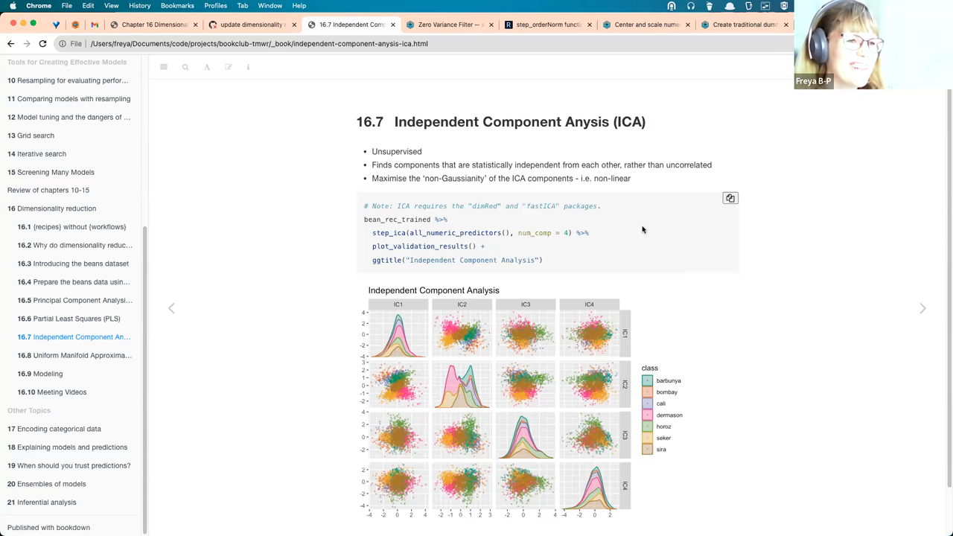
{"action": "mouse_move", "coordinate": [759, 276]}
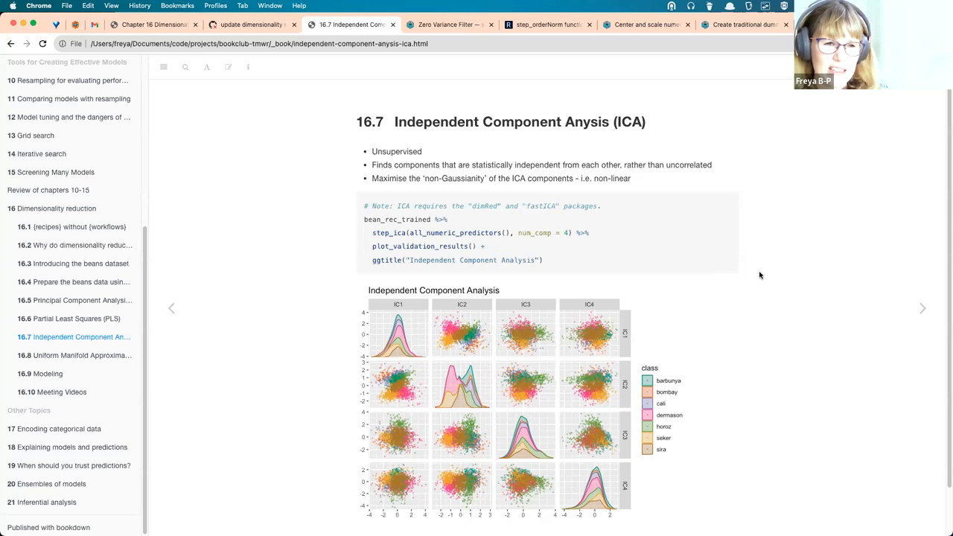
{"action": "scroll", "coordinate": [737, 253], "scroll_direction": "down", "scroll_amount": 2}
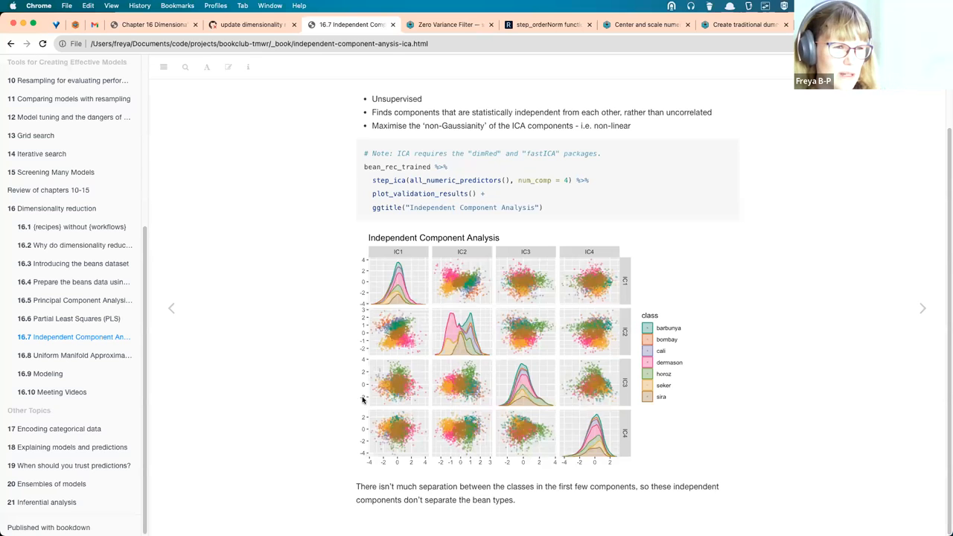
{"action": "scroll", "coordinate": [363, 400], "scroll_direction": "up", "scroll_amount": 2}
{"action": "scroll", "coordinate": [298, 369], "scroll_direction": "down", "scroll_amount": 2}
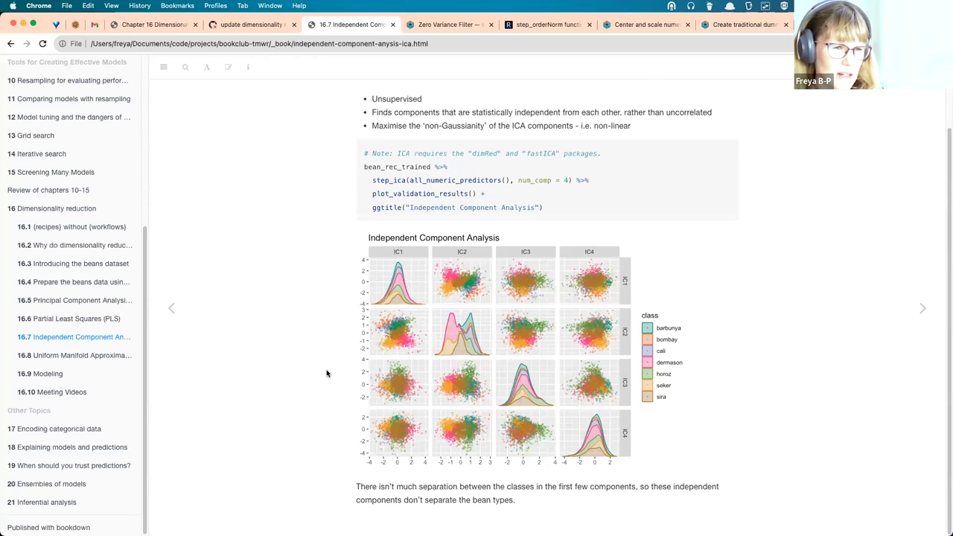
{"action": "scroll", "coordinate": [332, 378], "scroll_direction": "up", "scroll_amount": 1}
{"action": "scroll", "coordinate": [332, 378], "scroll_direction": "down", "scroll_amount": 1}
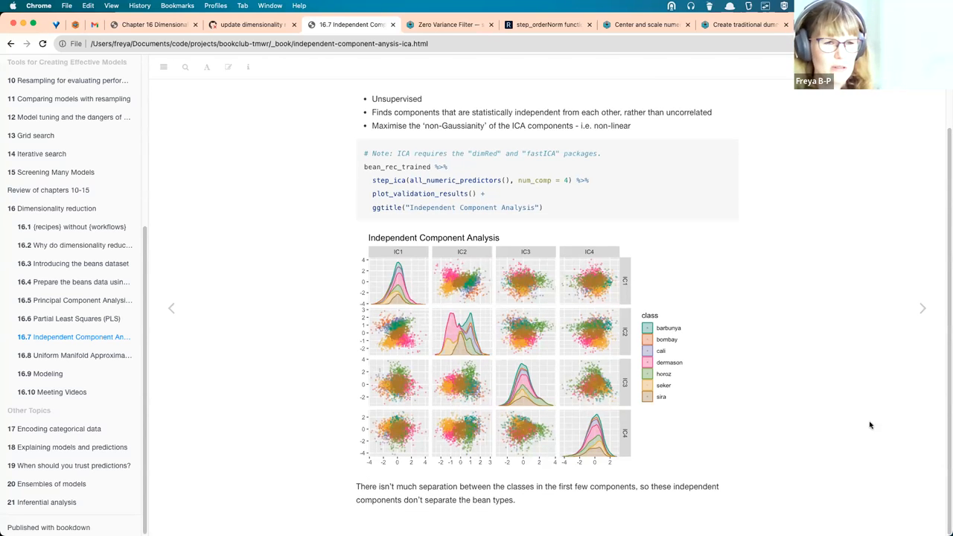
Step: Advance to the UMAP section and mark the outcome = "class" argument in the supervised UMAP code
{"action": "left_click", "coordinate": [923, 315]}
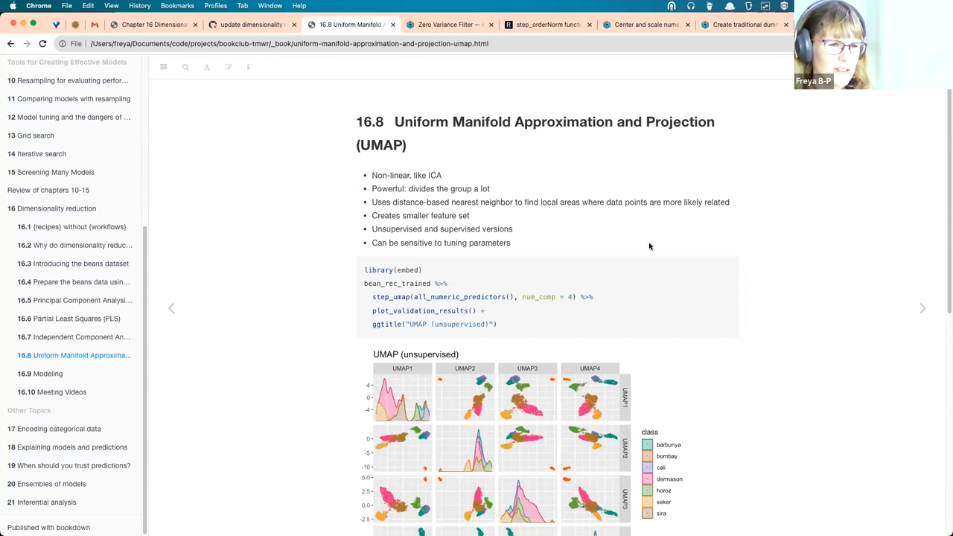
{"action": "scroll", "coordinate": [662, 223], "scroll_direction": "down", "scroll_amount": 3}
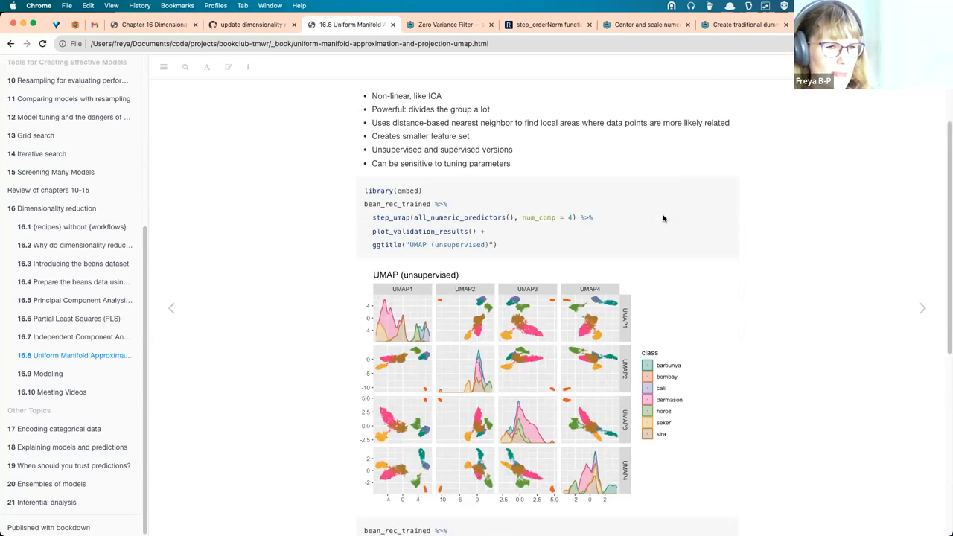
{"action": "scroll", "coordinate": [666, 219], "scroll_direction": "down", "scroll_amount": 2}
{"action": "scroll", "coordinate": [672, 208], "scroll_direction": "down", "scroll_amount": 3}
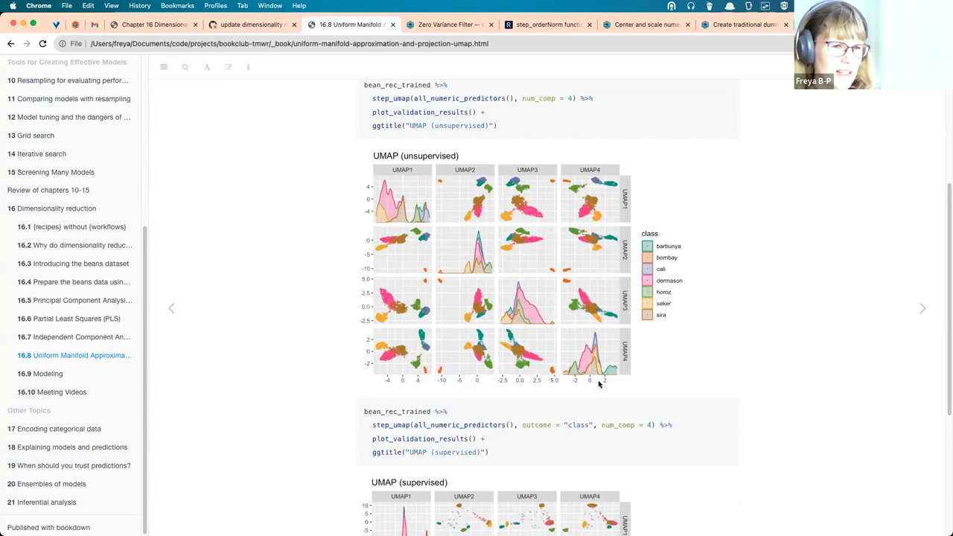
{"action": "mouse_move", "coordinate": [519, 425]}
{"action": "left_click_drag", "start_coordinate": [519, 425], "coordinate": [600, 425]}
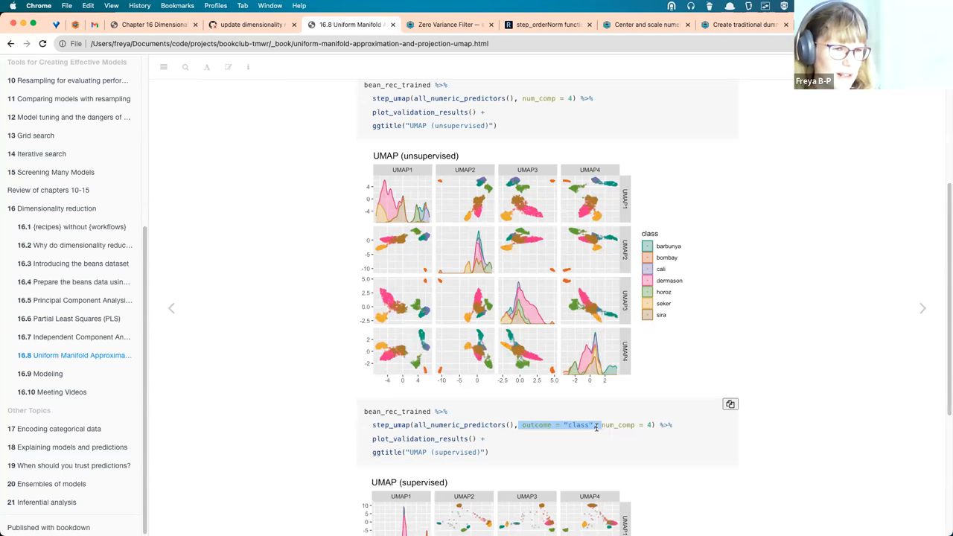
{"action": "scroll", "coordinate": [674, 320], "scroll_direction": "down", "scroll_amount": 5}
{"action": "scroll", "coordinate": [674, 372], "scroll_direction": "down", "scroll_amount": 3}
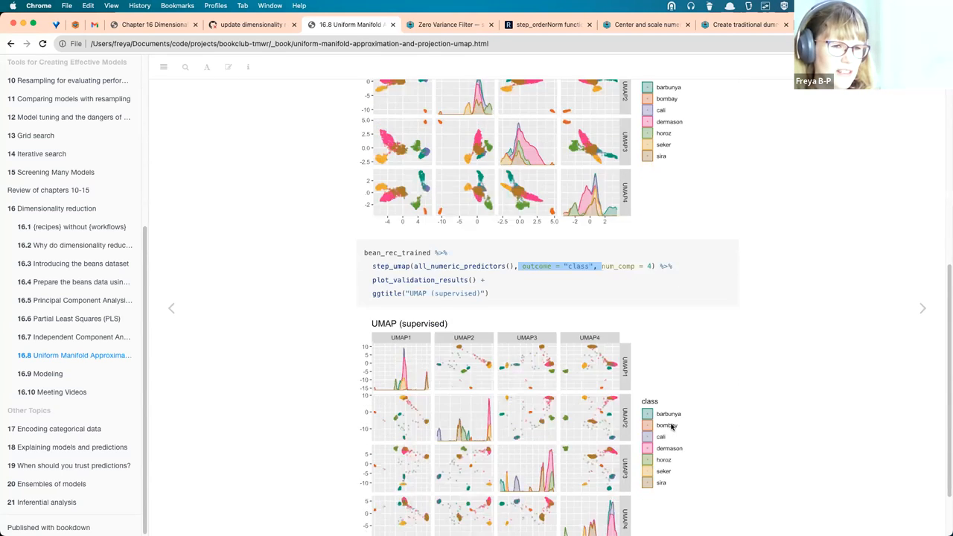
{"action": "scroll", "coordinate": [674, 418], "scroll_direction": "down", "scroll_amount": 1}
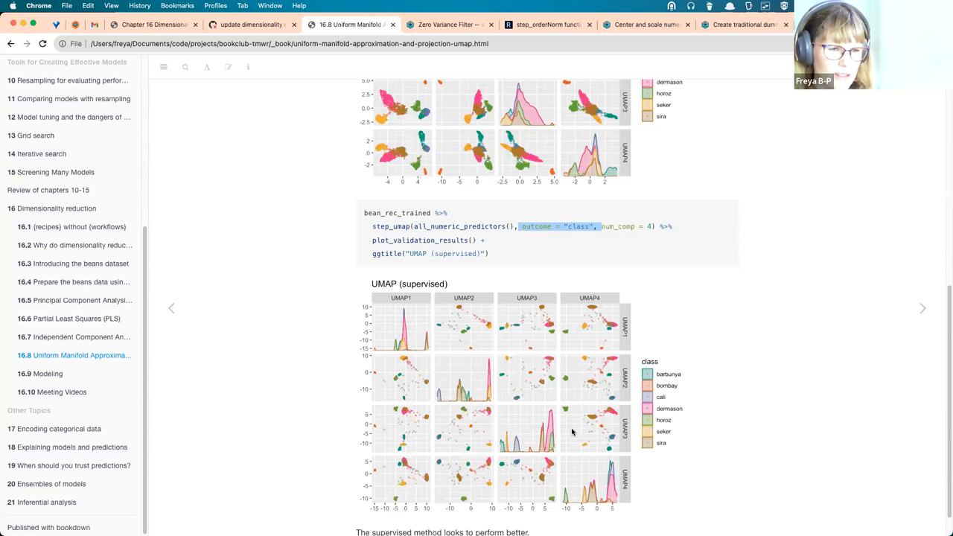
{"action": "scroll", "coordinate": [572, 431], "scroll_direction": "down", "scroll_amount": 1}
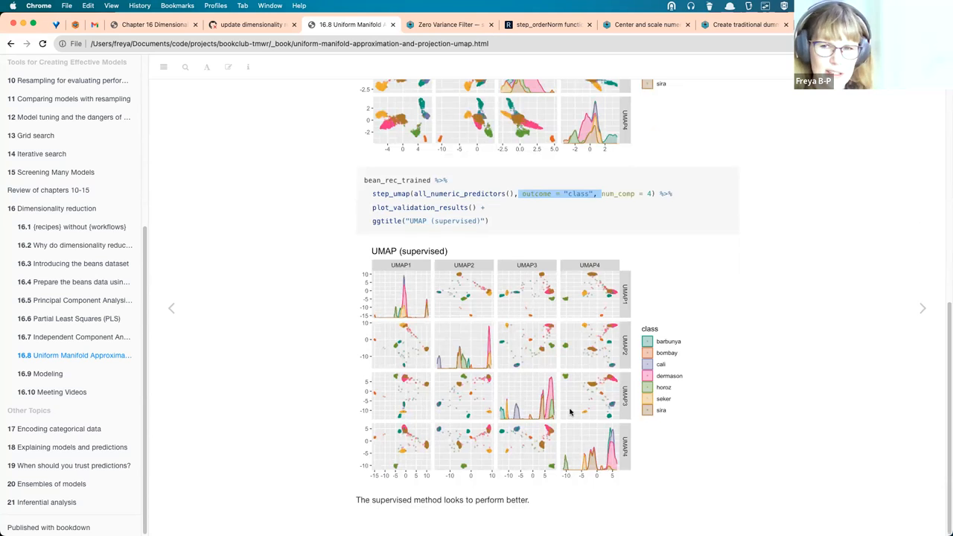
{"action": "left_click", "coordinate": [819, 393]}
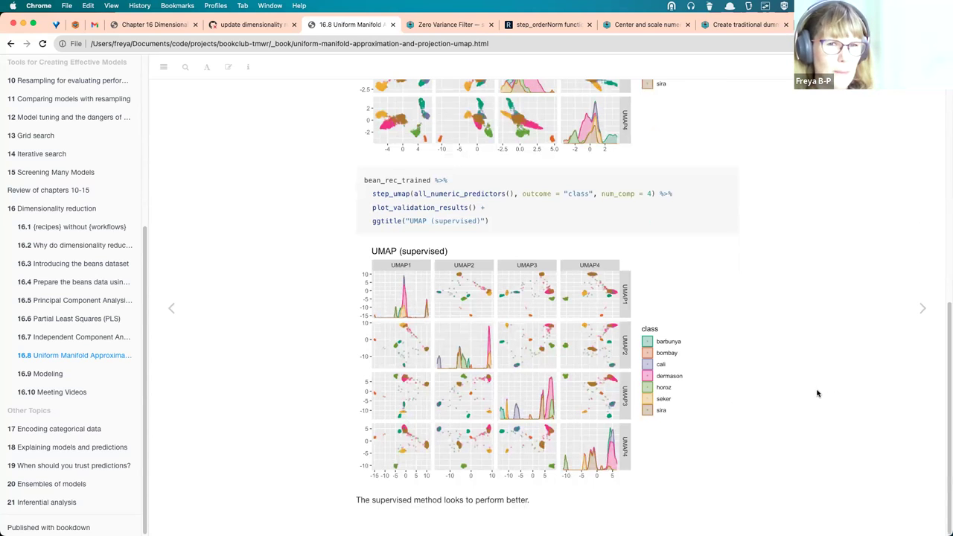
{"action": "left_click", "coordinate": [920, 307]}
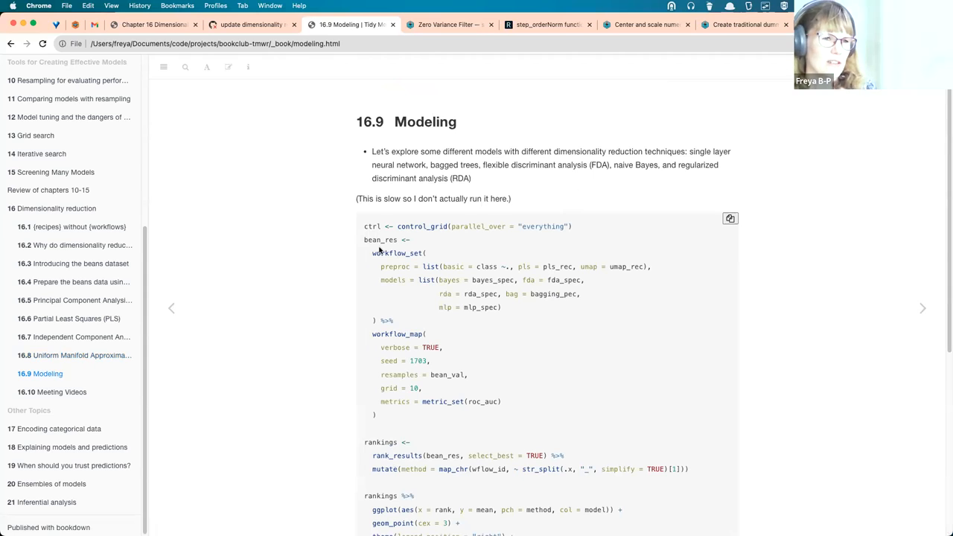
{"action": "mouse_move", "coordinate": [548, 320]}
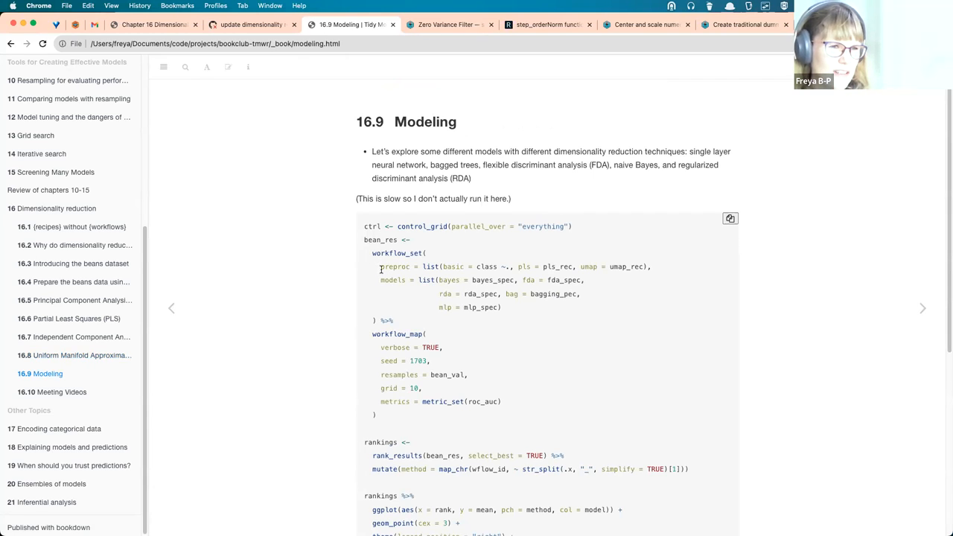
{"action": "mouse_move", "coordinate": [547, 372]}
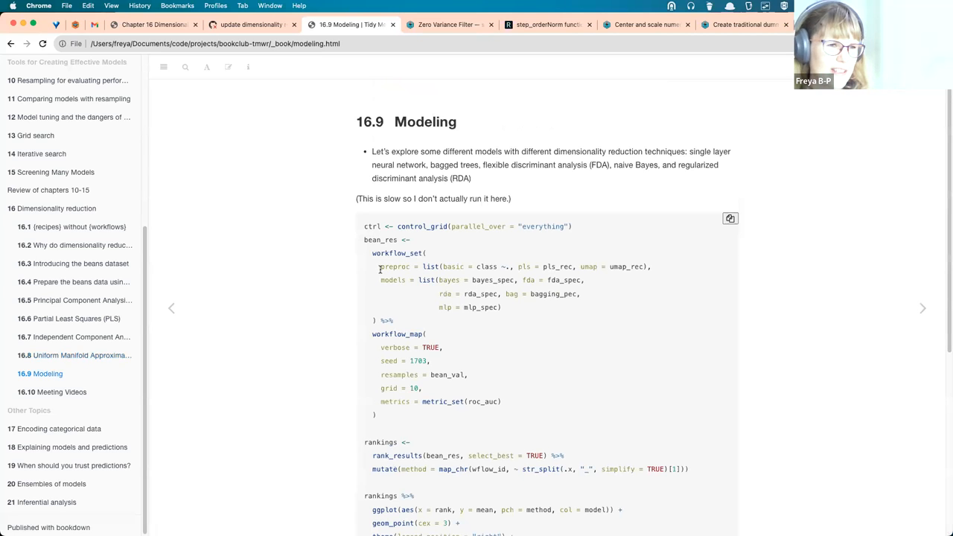
{"action": "left_click_drag", "start_coordinate": [381, 266], "coordinate": [390, 267]}
{"action": "left_click_drag", "start_coordinate": [498, 274], "coordinate": [513, 268]}
{"action": "left_click", "coordinate": [514, 268]}
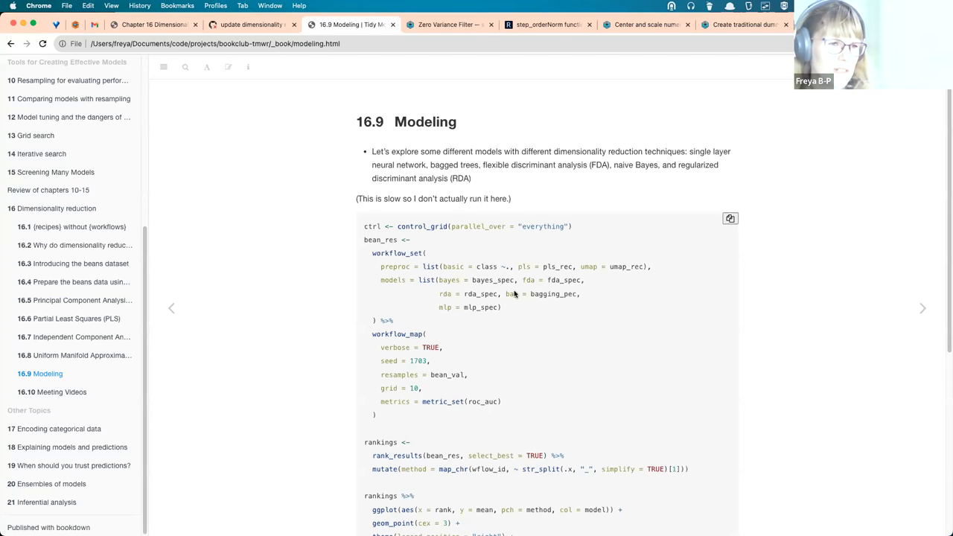
{"action": "scroll", "coordinate": [515, 268], "scroll_direction": "down", "scroll_amount": 1}
{"action": "scroll", "coordinate": [514, 268], "scroll_direction": "down", "scroll_amount": 2}
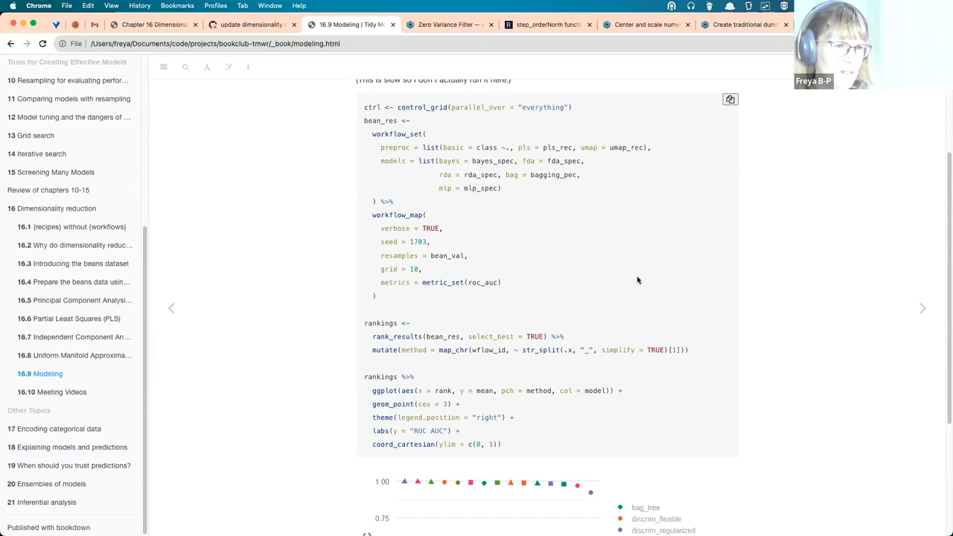
{"action": "scroll", "coordinate": [618, 238], "scroll_direction": "down", "scroll_amount": 2}
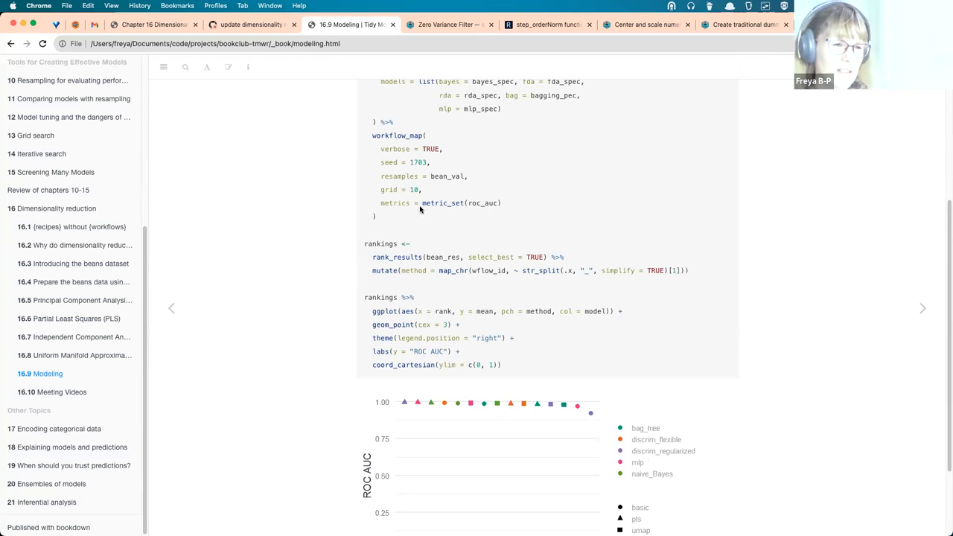
{"action": "left_click_drag", "start_coordinate": [422, 203], "coordinate": [504, 203]}
{"action": "left_click", "coordinate": [497, 203]}
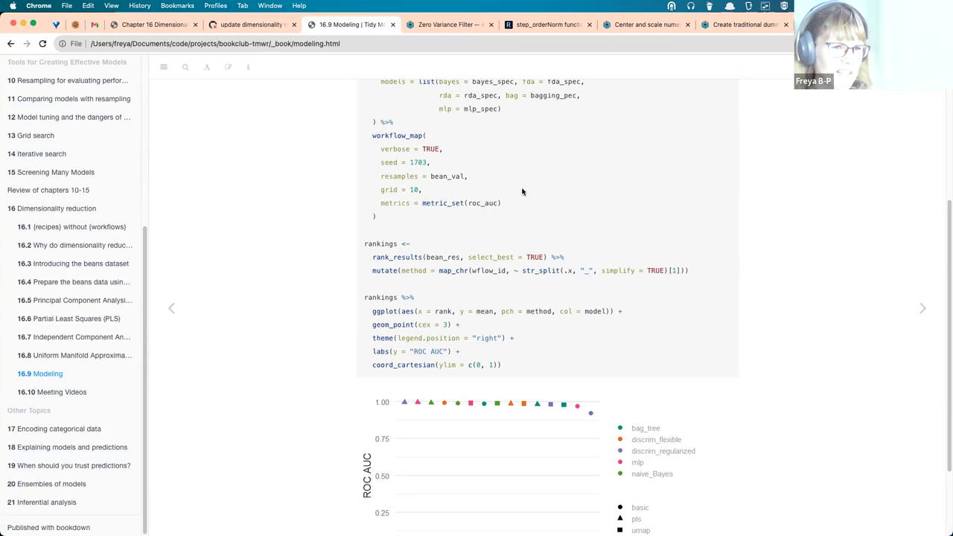
{"action": "scroll", "coordinate": [603, 182], "scroll_direction": "down", "scroll_amount": 2}
{"action": "scroll", "coordinate": [603, 182], "scroll_direction": "down", "scroll_amount": 2}
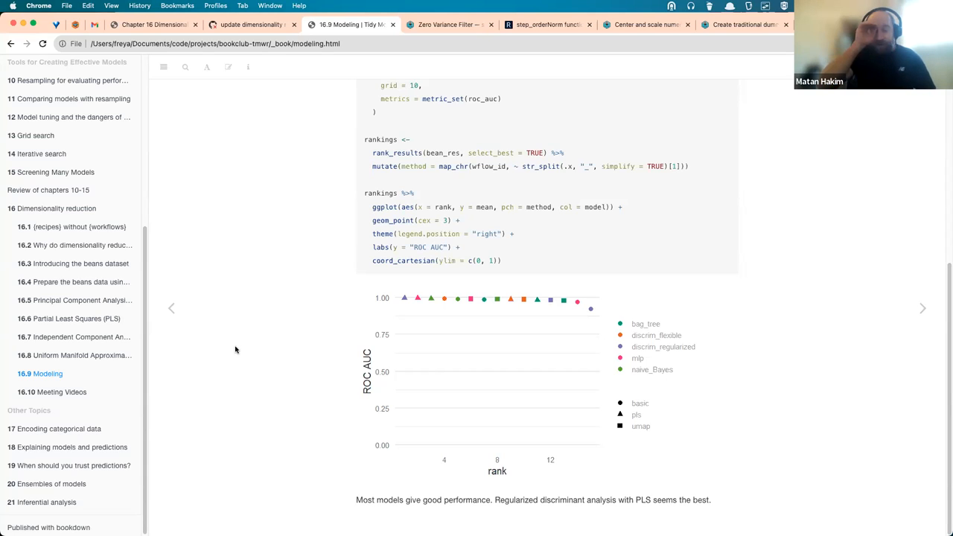
{"action": "scroll", "coordinate": [236, 349], "scroll_direction": "up", "scroll_amount": 4}
{"action": "scroll", "coordinate": [235, 349], "scroll_direction": "up", "scroll_amount": 4}
{"action": "scroll", "coordinate": [235, 349], "scroll_direction": "up", "scroll_amount": 3}
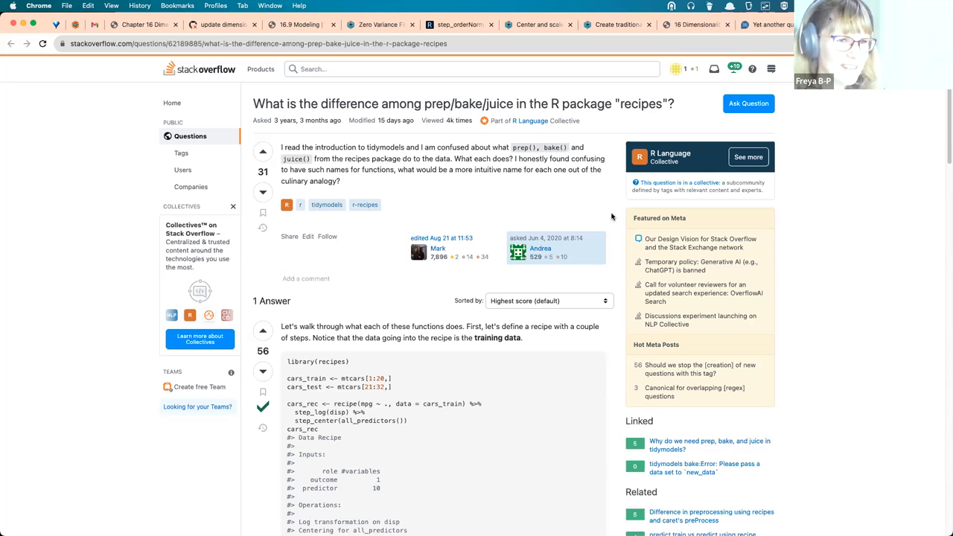
{"action": "scroll", "coordinate": [613, 217], "scroll_direction": "down", "scroll_amount": 2}
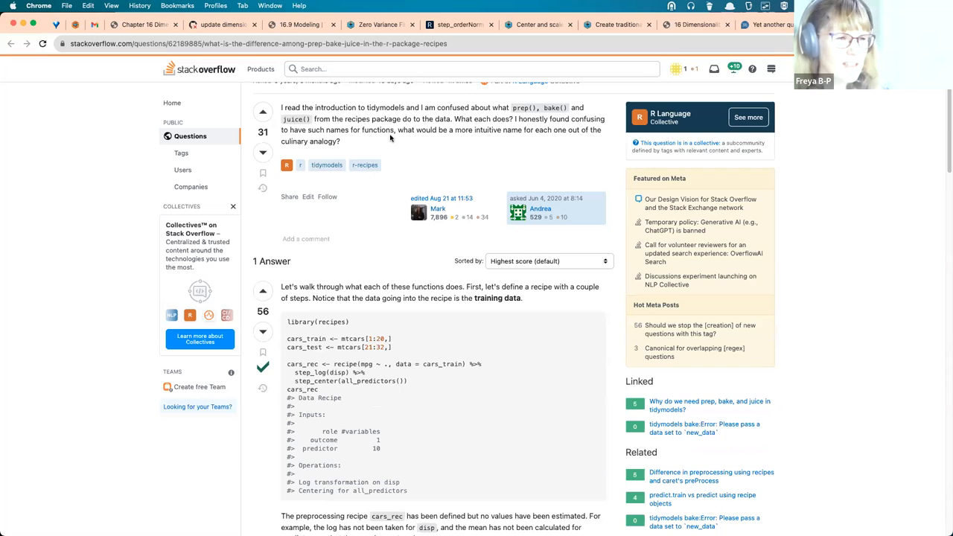
{"action": "scroll", "coordinate": [428, 234], "scroll_direction": "up", "scroll_amount": 2}
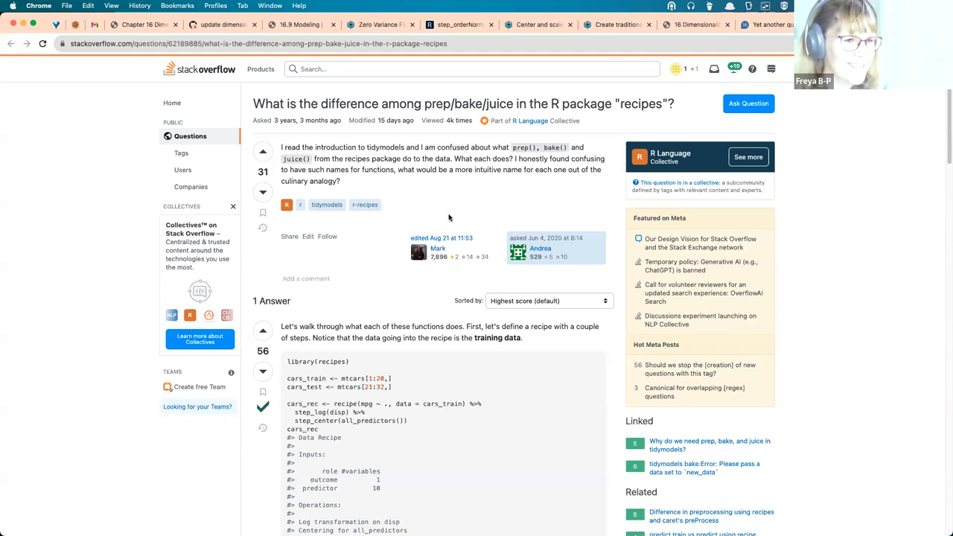
{"action": "scroll", "coordinate": [449, 218], "scroll_direction": "down", "scroll_amount": 5}
{"action": "scroll", "coordinate": [449, 217], "scroll_direction": "down", "scroll_amount": 5}
{"action": "scroll", "coordinate": [448, 218], "scroll_direction": "down", "scroll_amount": 3}
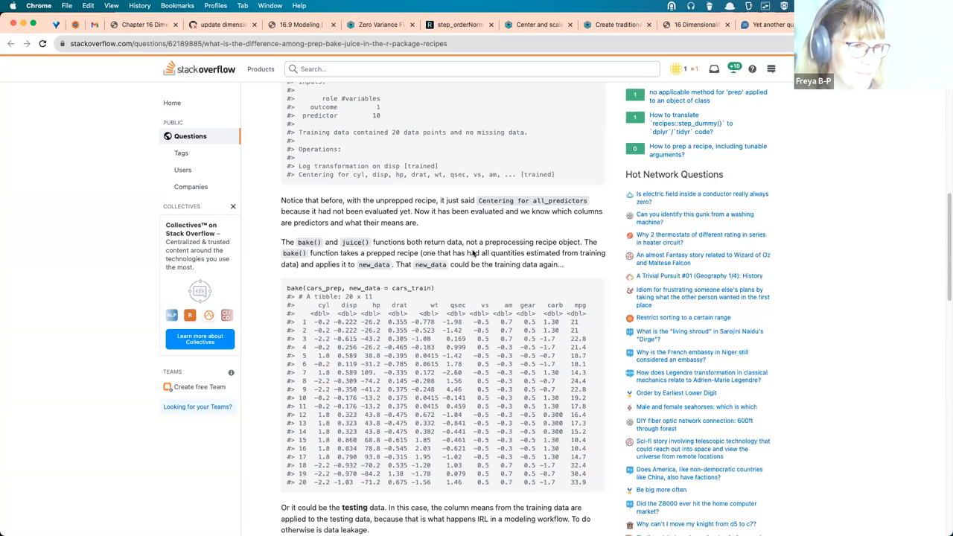
{"action": "scroll", "coordinate": [471, 238], "scroll_direction": "up", "scroll_amount": 5}
{"action": "scroll", "coordinate": [473, 253], "scroll_direction": "up", "scroll_amount": 4}
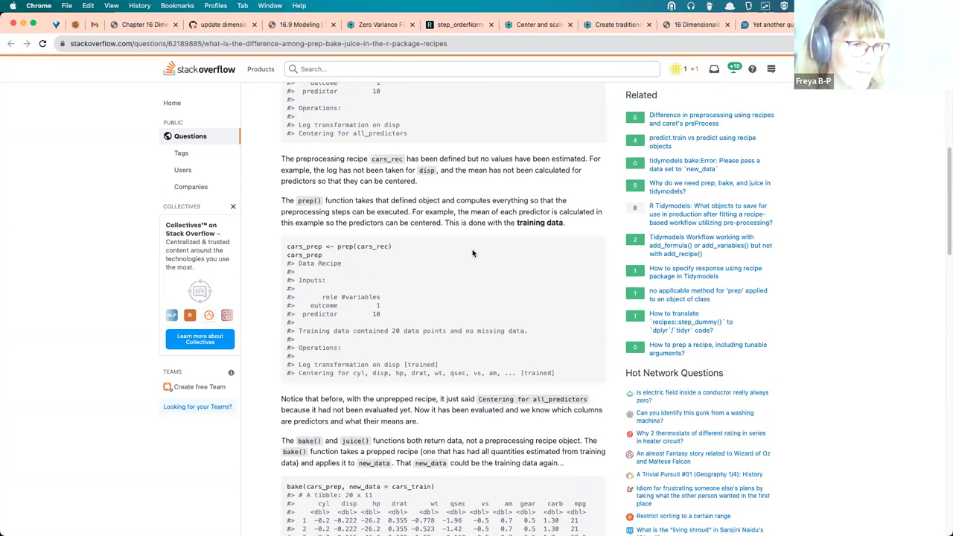
Step: Switch to the Posit Community thread 'Yet another question about prep() and bake()'
{"action": "left_click", "coordinate": [768, 25]}
{"action": "scroll", "coordinate": [542, 240], "scroll_direction": "down", "scroll_amount": 2}
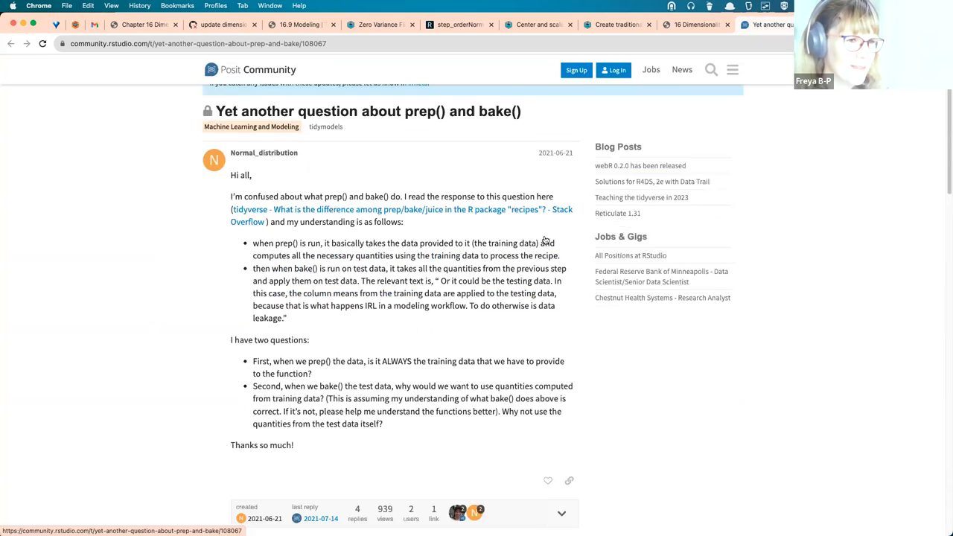